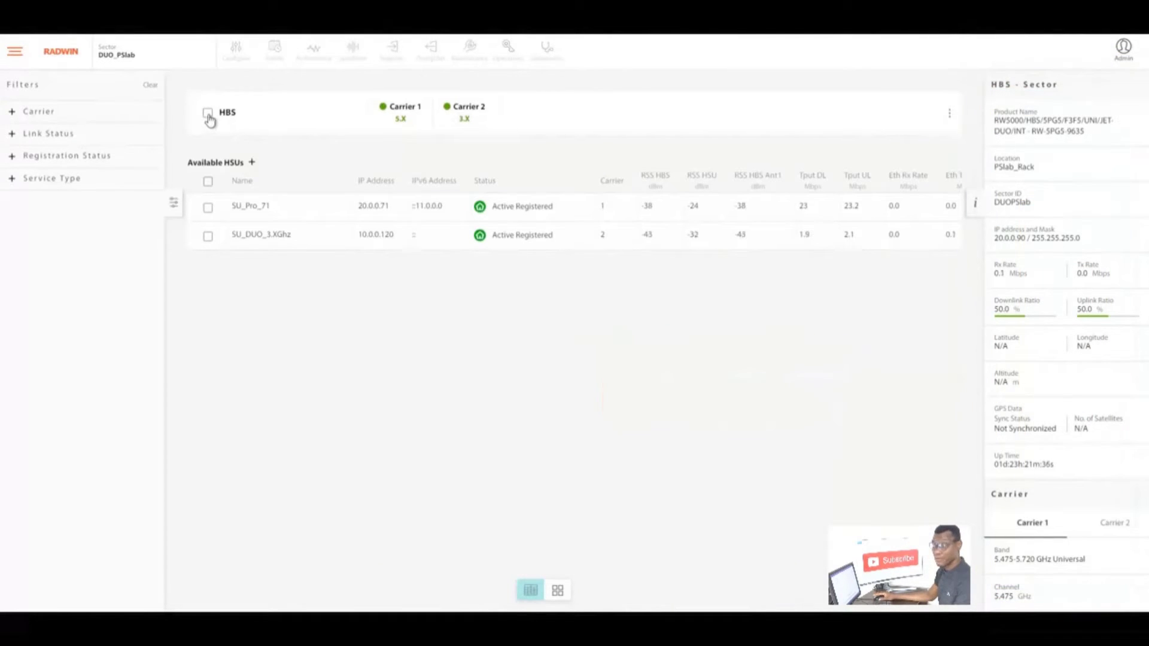
Step: Select the HBS and open its configuration on the System information page
click(208, 115)
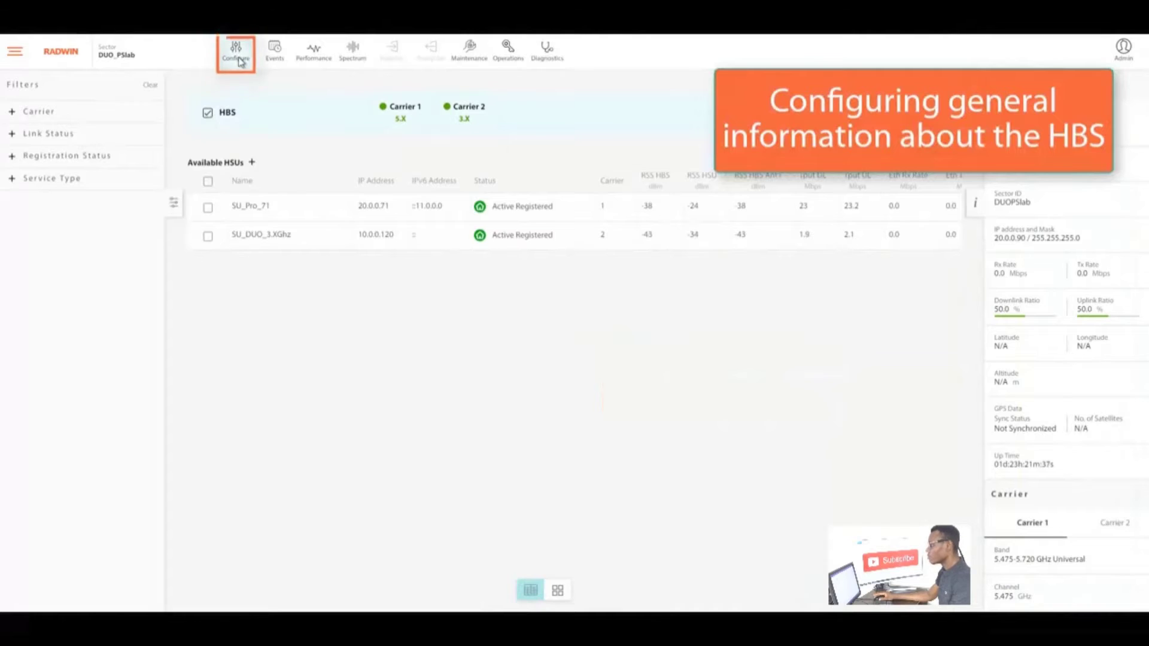
click(239, 60)
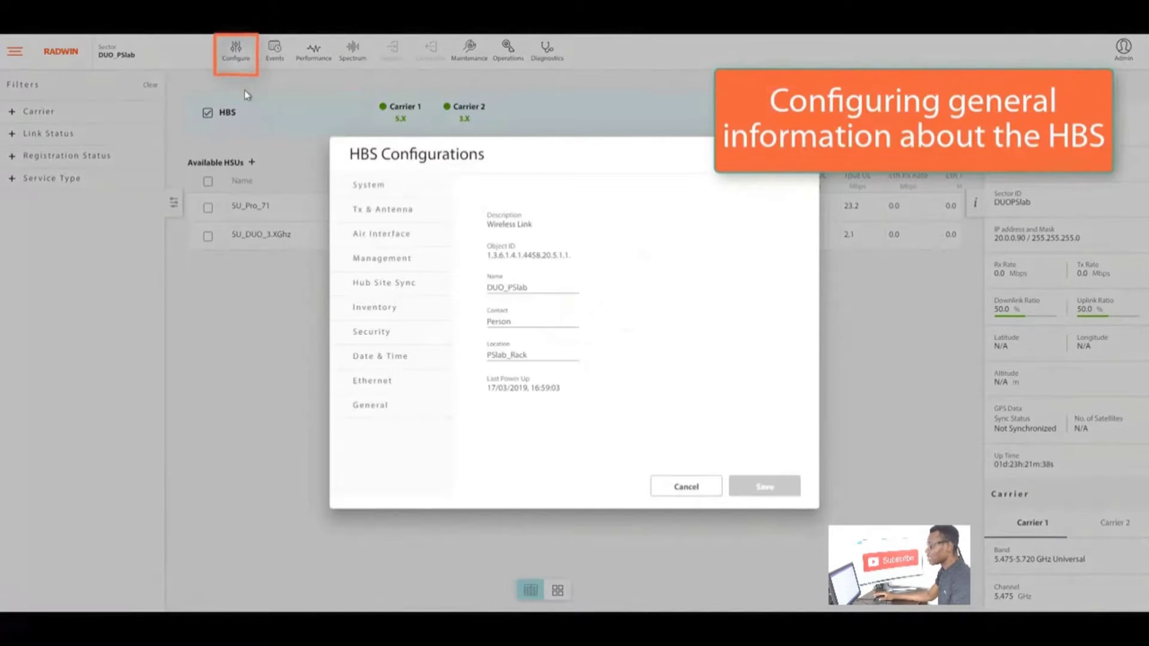
click(377, 186)
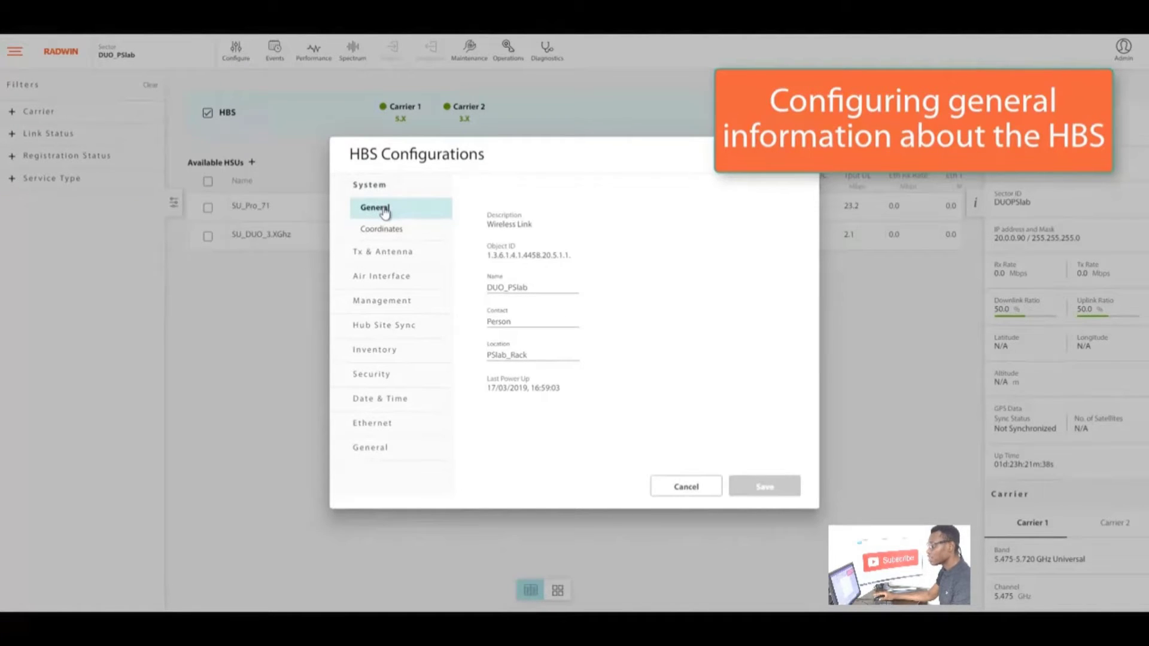
Step: Browse the Air Interface Radio, ATPC, CIR/BE and Advanced pages, then list the Carrier 1 Change Band options
click(392, 248)
click(396, 239)
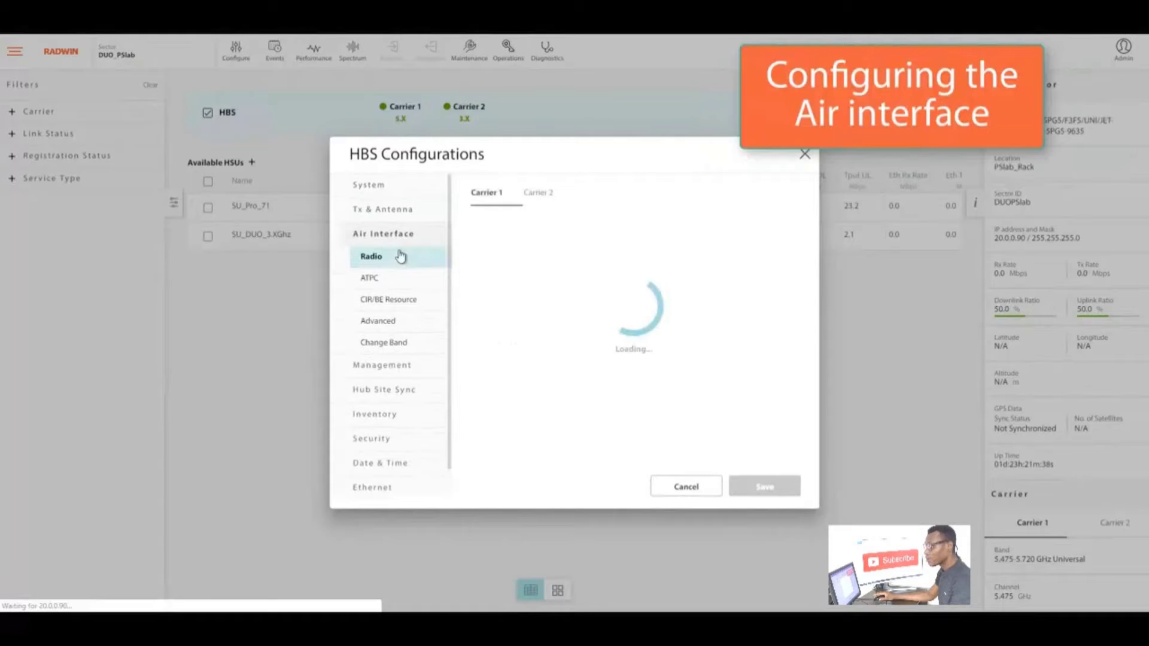
click(373, 280)
click(387, 302)
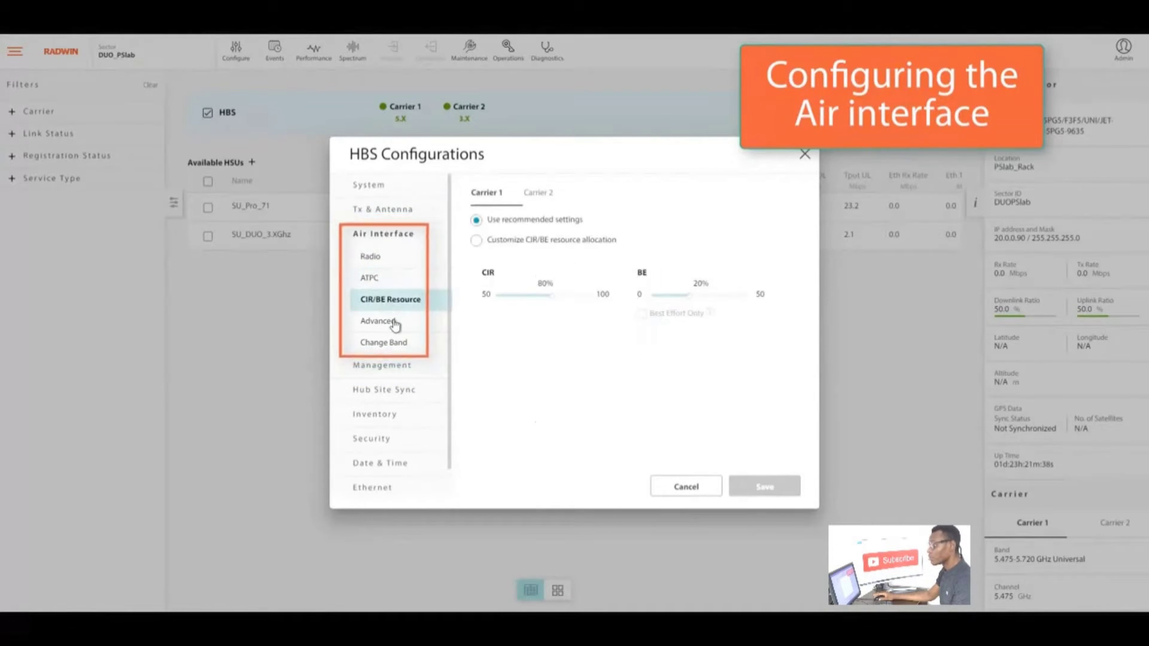
click(394, 328)
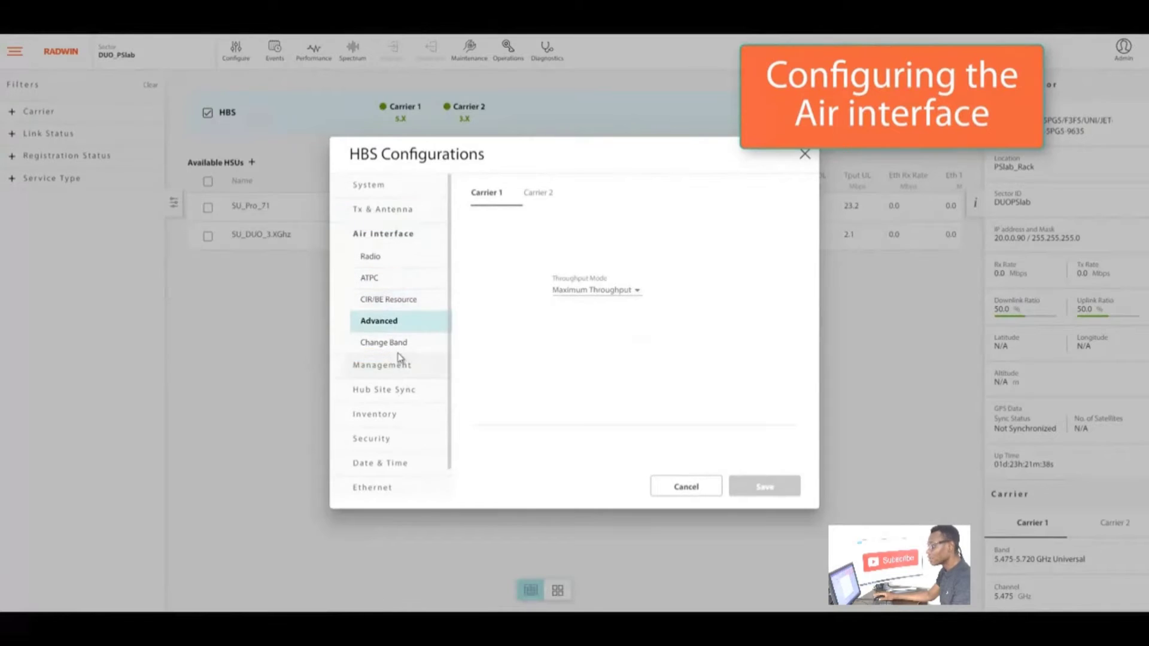
click(397, 350)
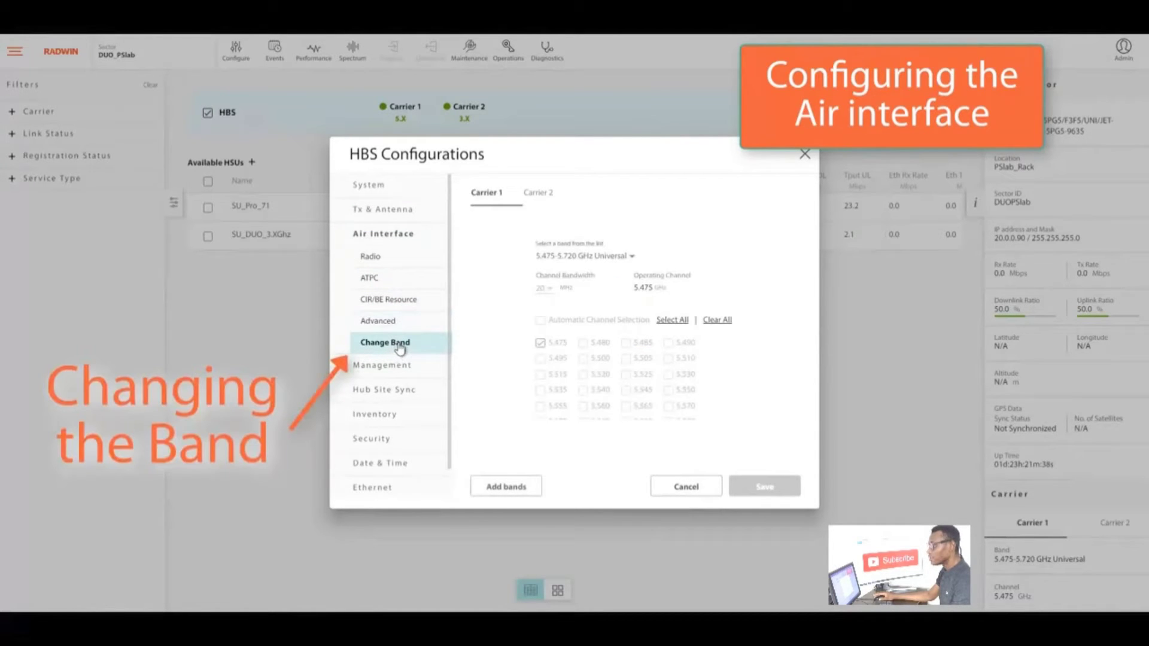
click(632, 257)
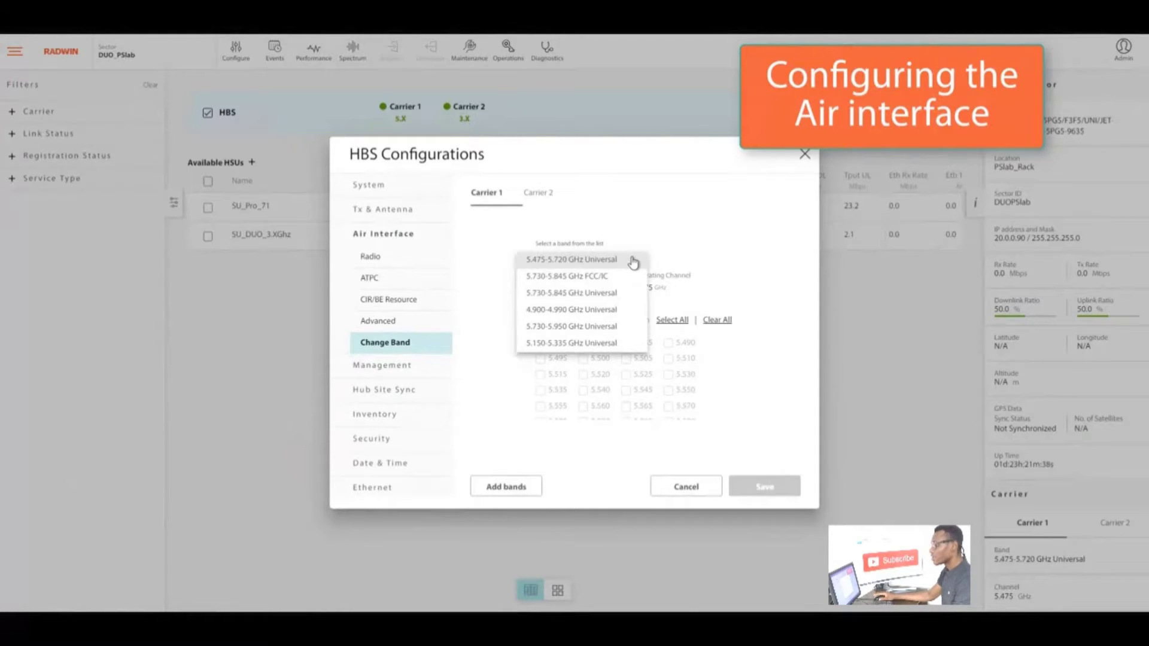
Step: Keep the 5.475-5.720 GHz Universal band, then review Network, VLAN, Trap Destination, Protocols, Users and Hub Site Sync
click(631, 261)
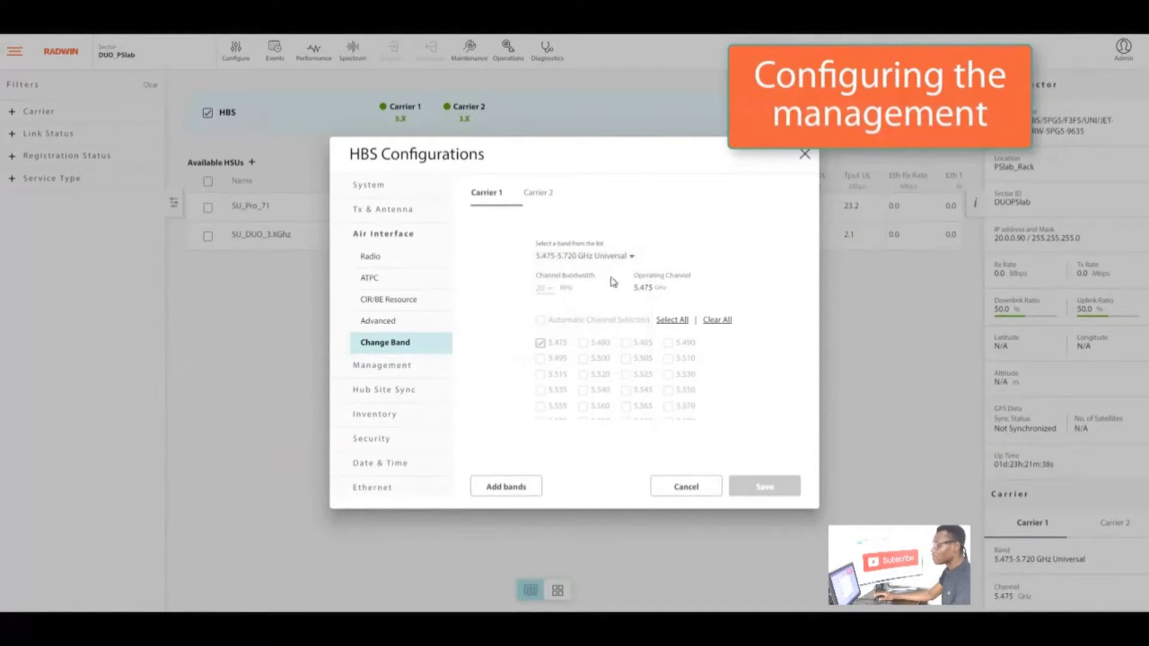
click(401, 370)
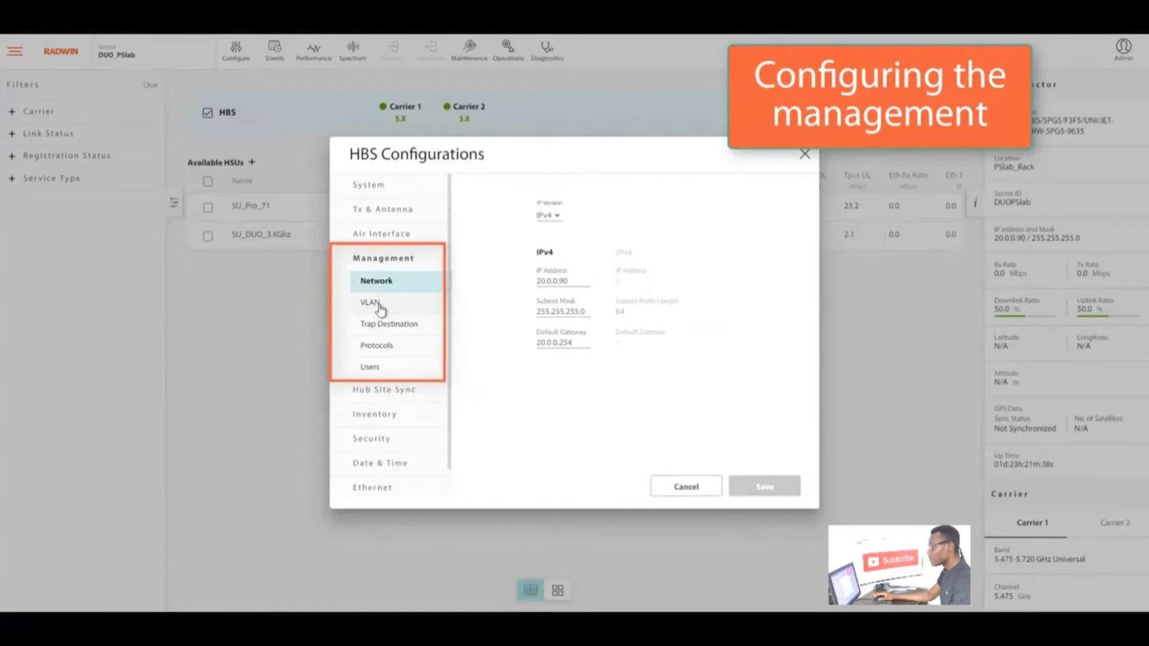
click(380, 306)
click(392, 328)
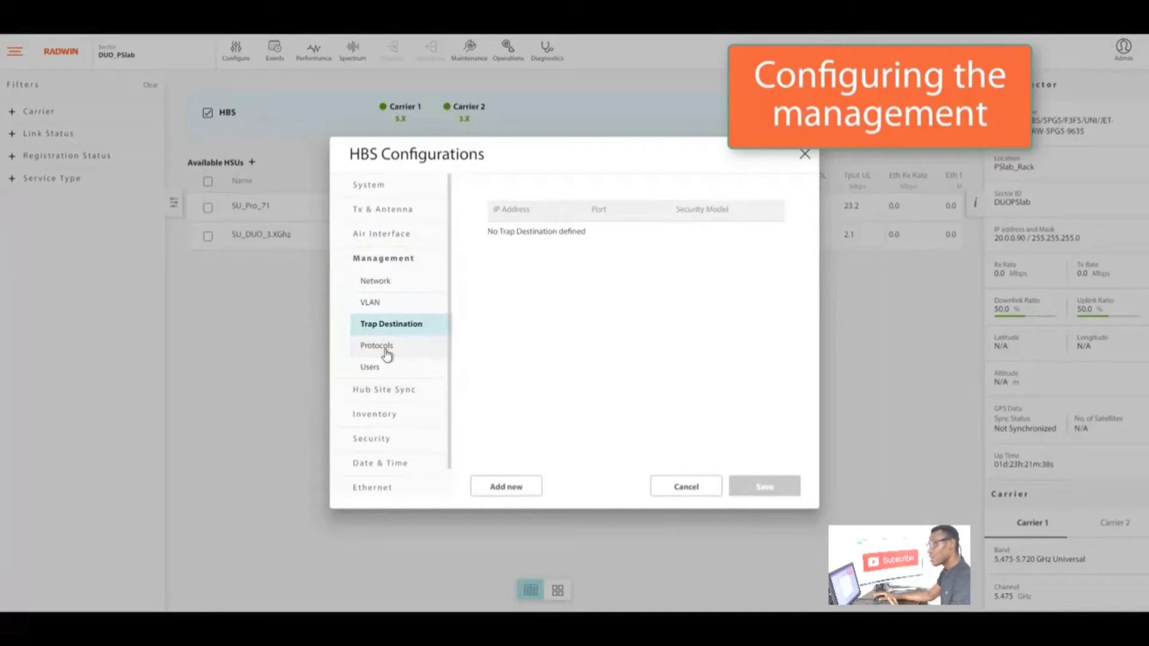
click(387, 353)
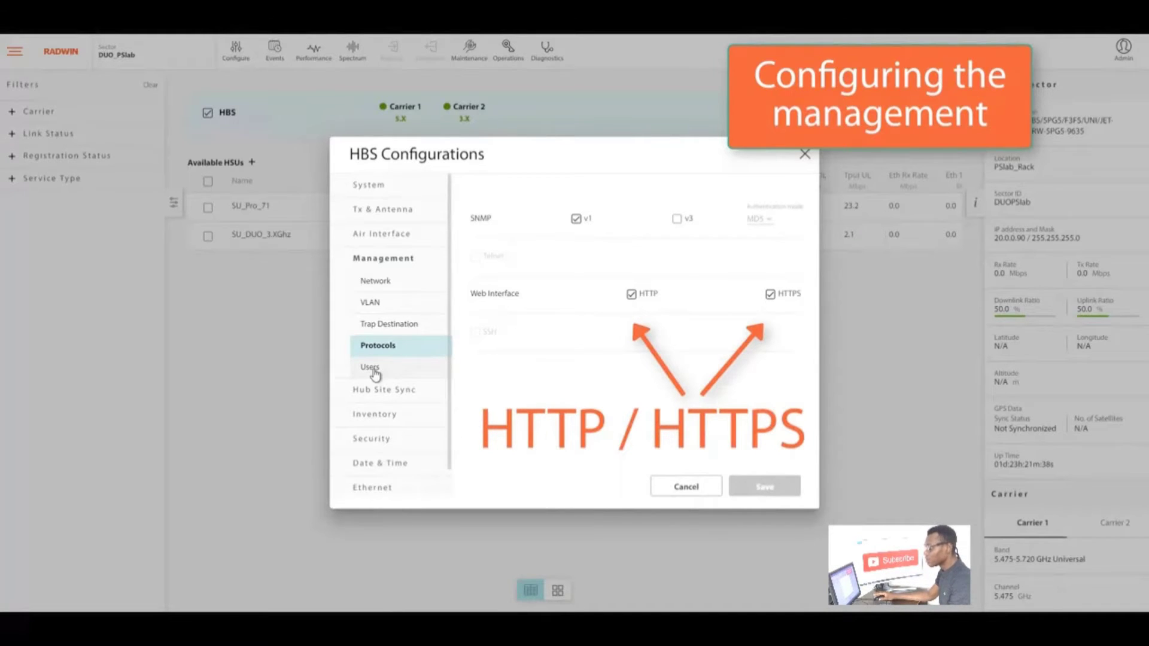
click(371, 368)
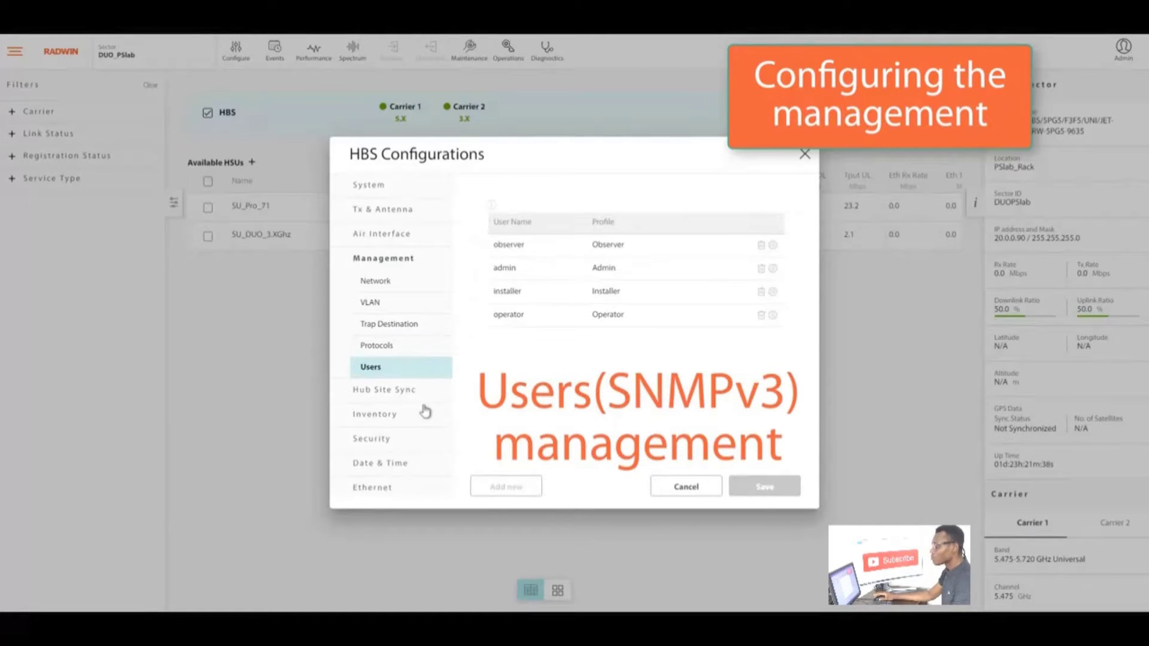
click(390, 395)
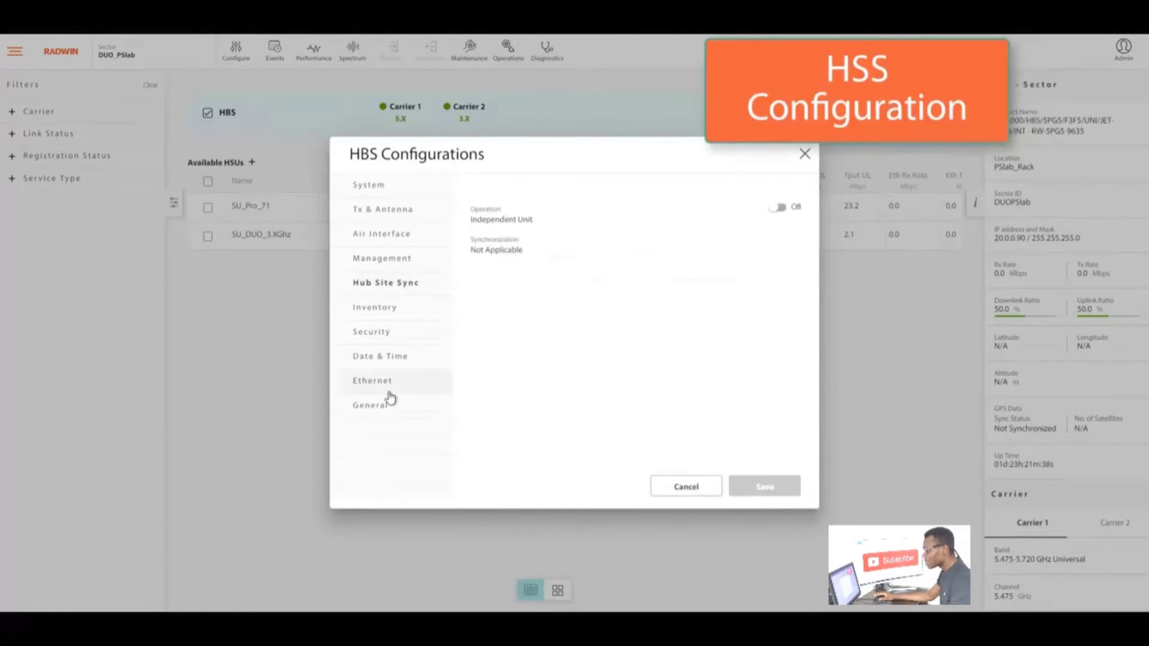
Step: Review the HBS Inventory, SNMP community, link and user password, and Date & Time/NTP pages
click(389, 311)
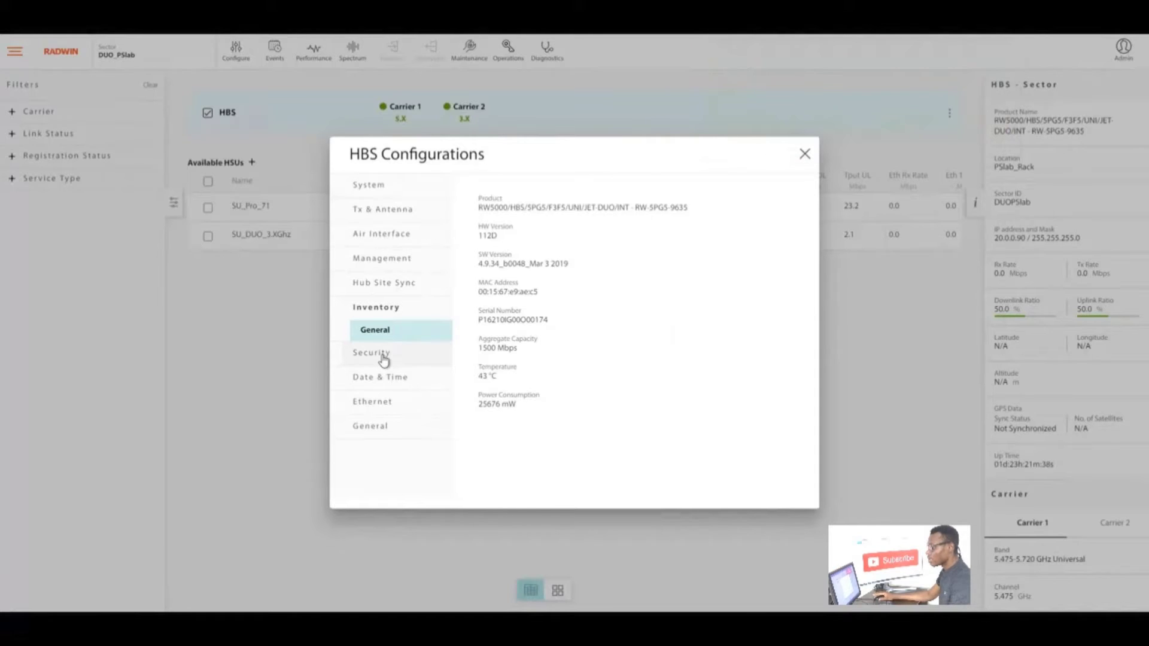
click(383, 356)
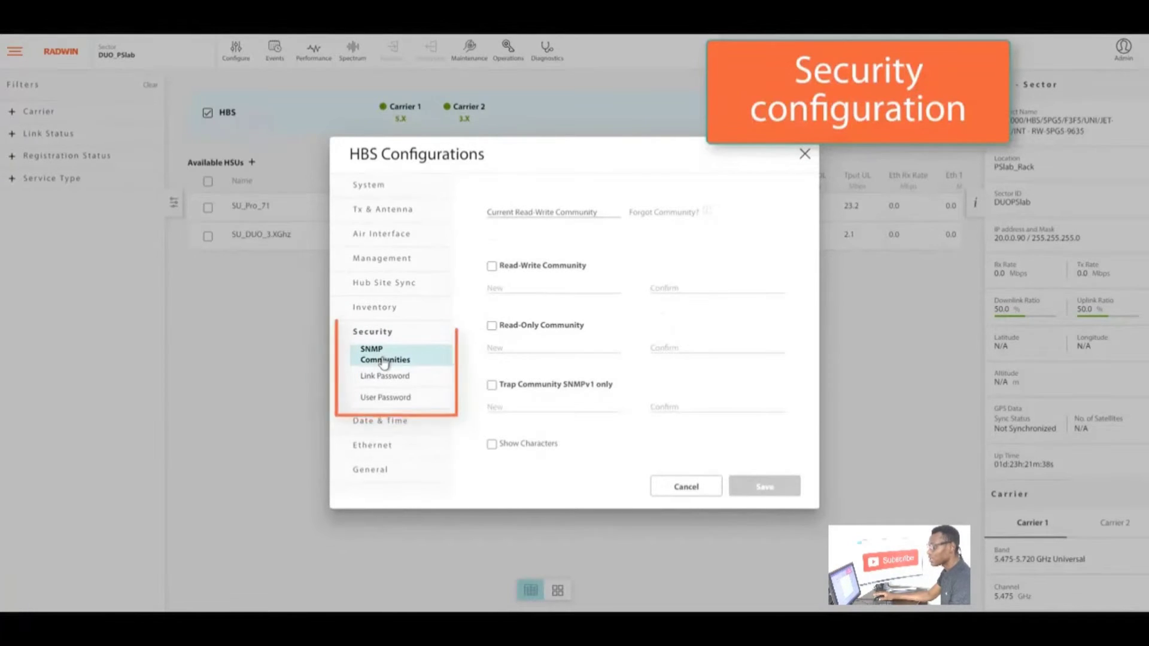
click(387, 376)
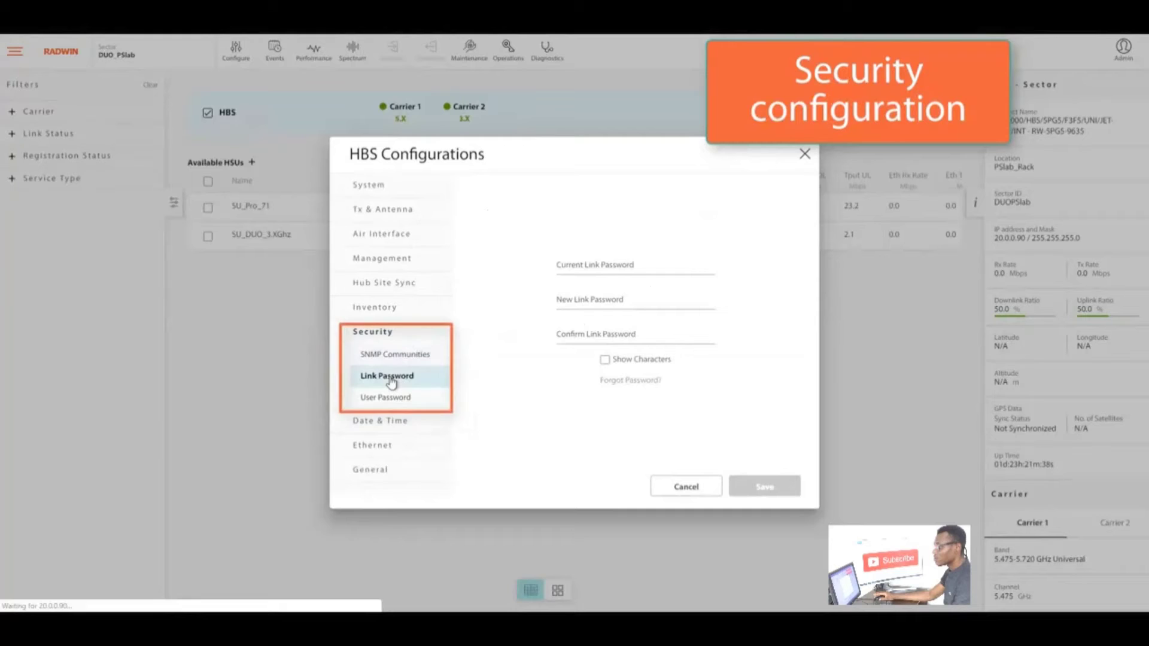
click(390, 401)
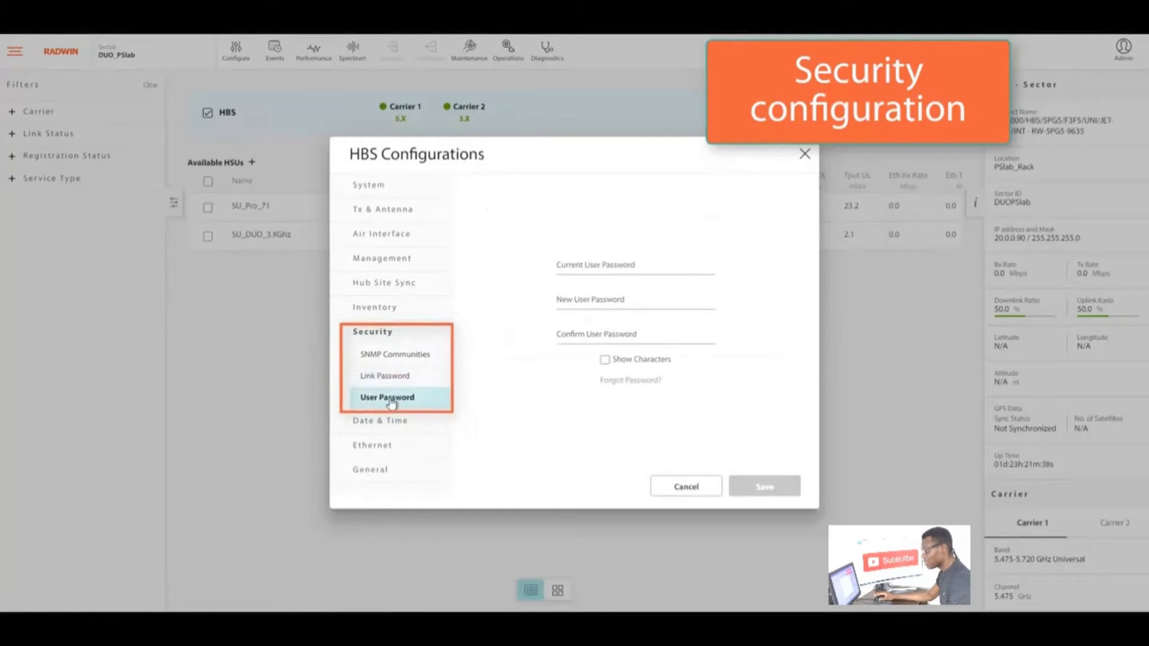
click(392, 424)
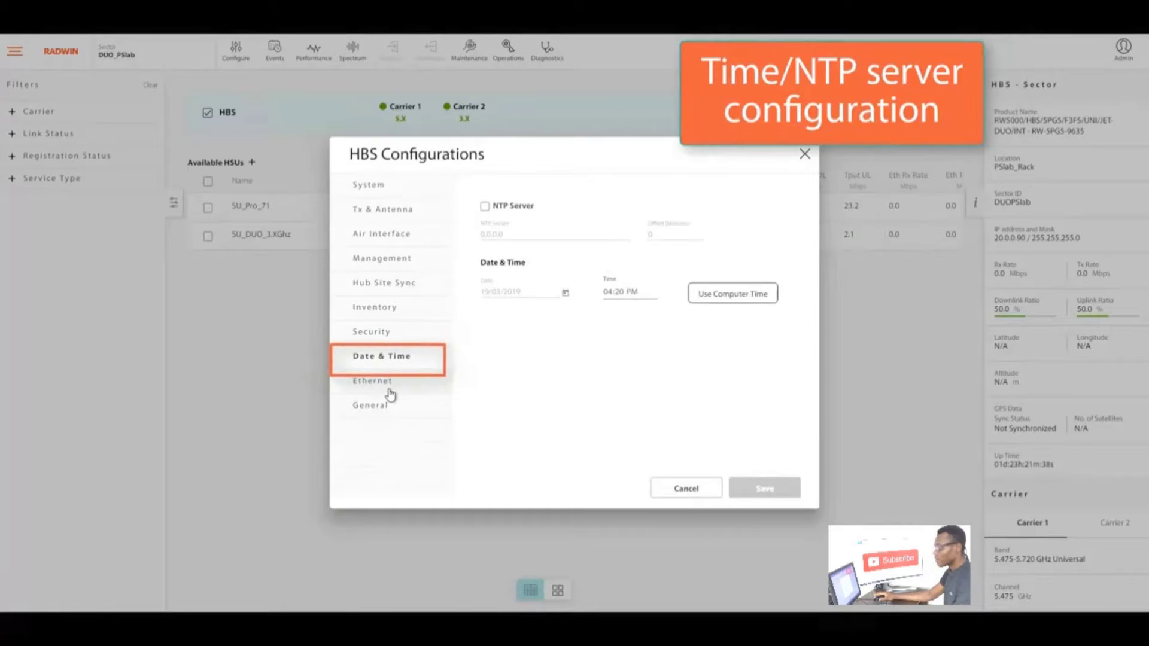
Step: Review Ethernet Tx ratio, LAN ports, QoS priority mapping and General aging, then cancel the configuration
click(390, 391)
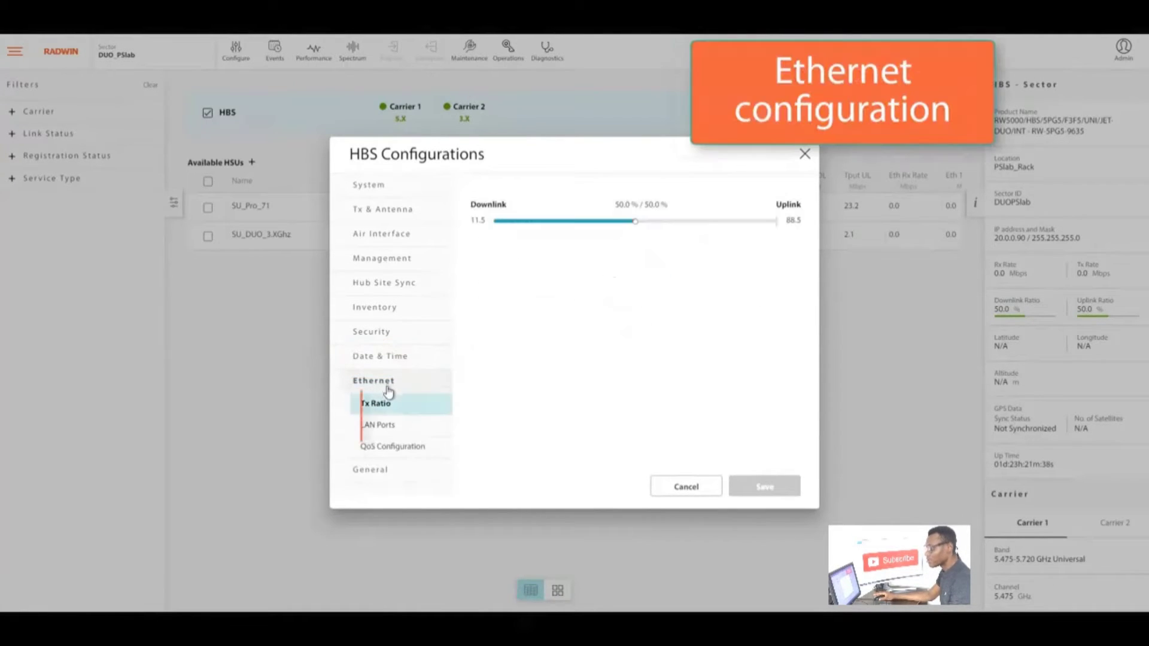
click(387, 426)
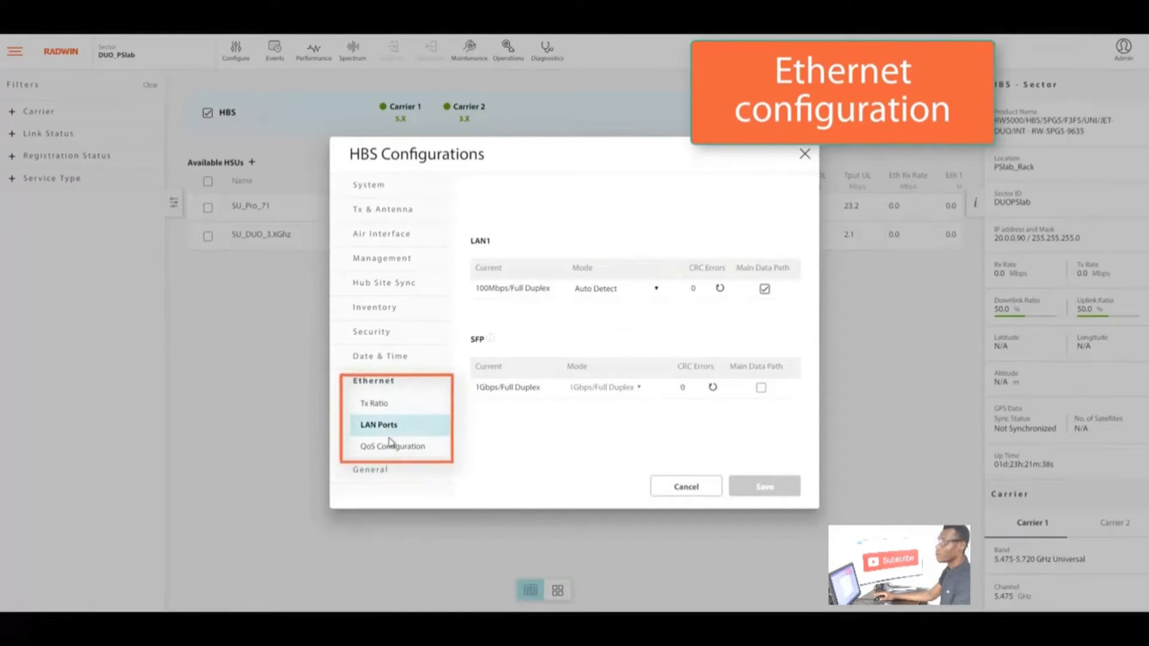
click(393, 447)
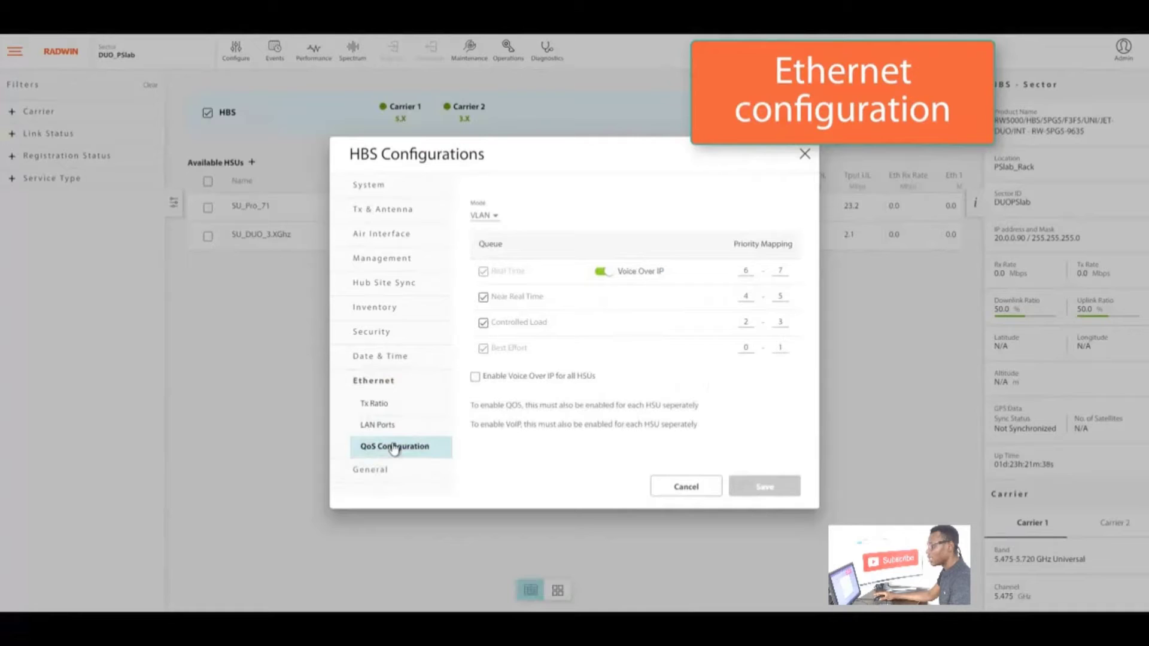
click(383, 471)
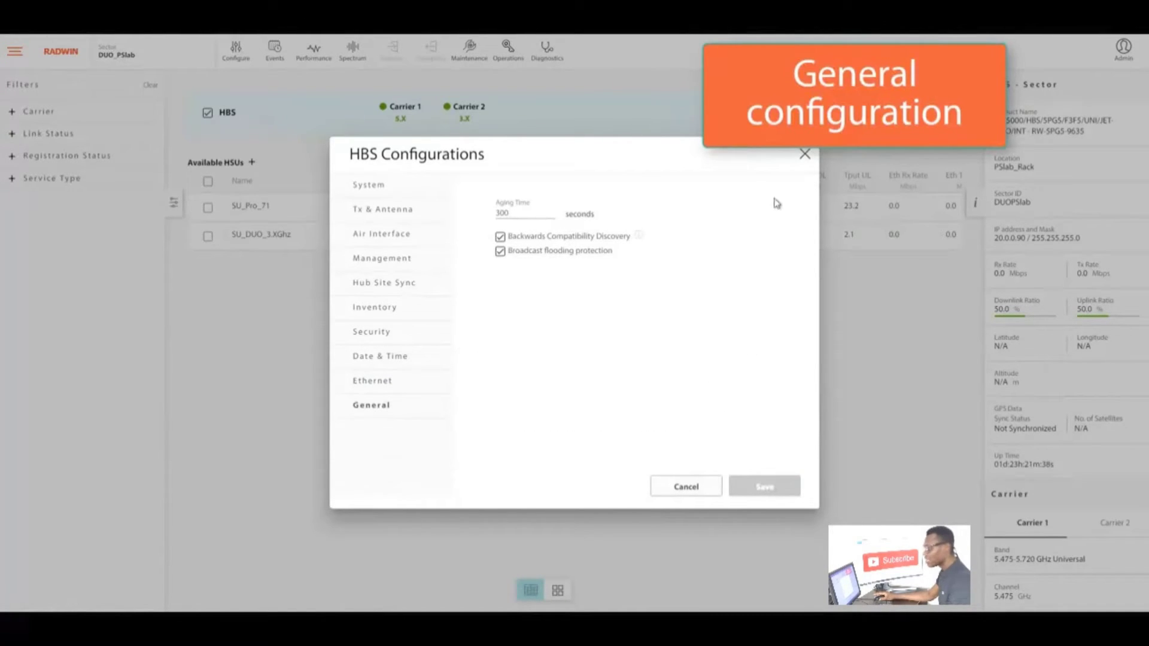
click(806, 156)
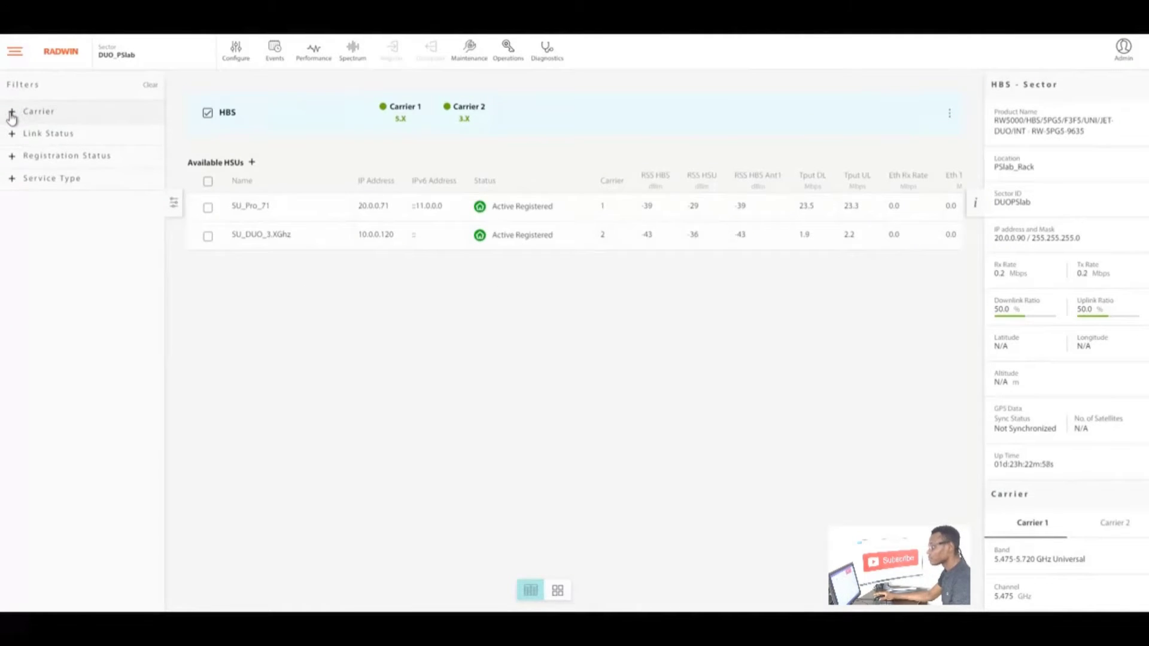
click(11, 115)
click(11, 180)
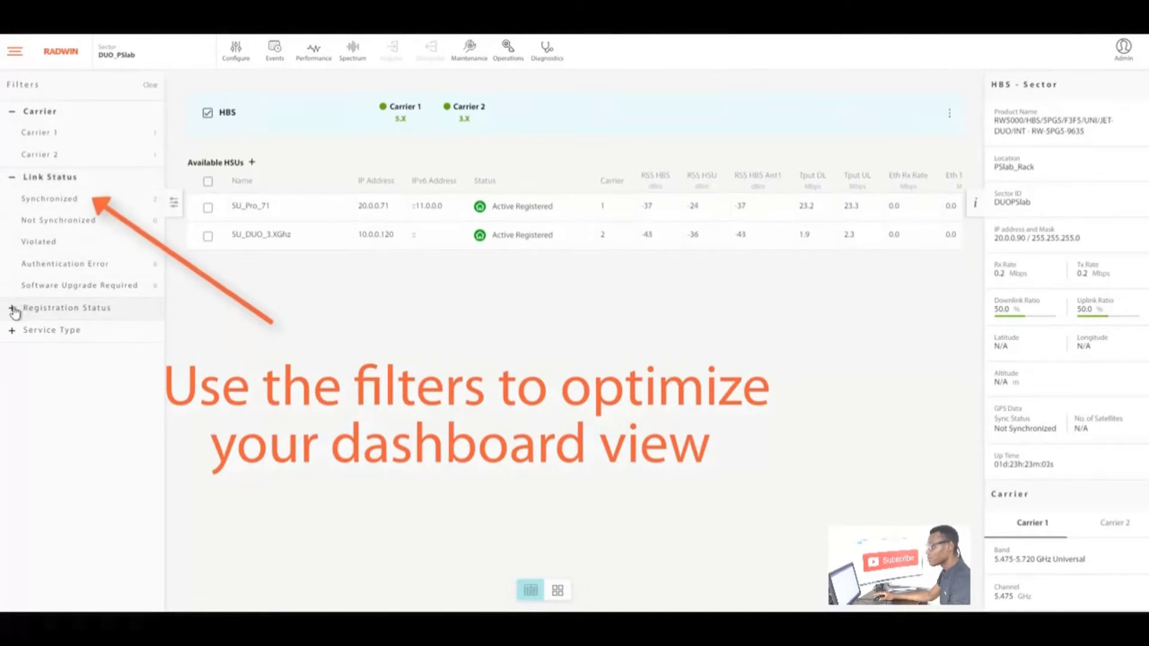
click(13, 309)
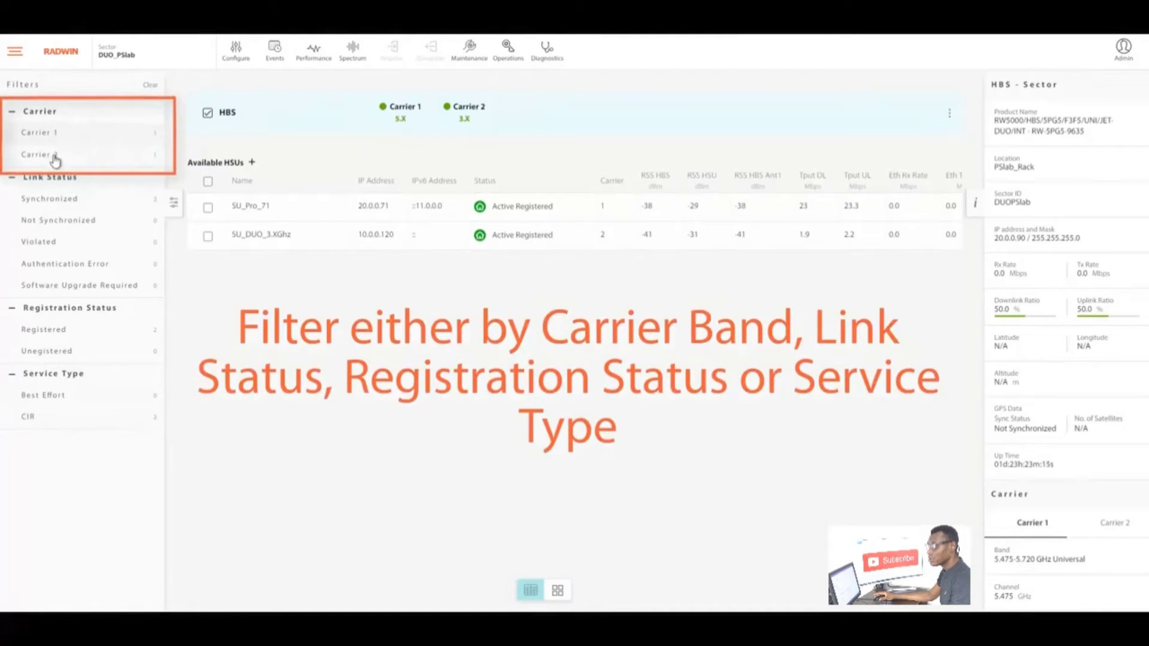
click(138, 134)
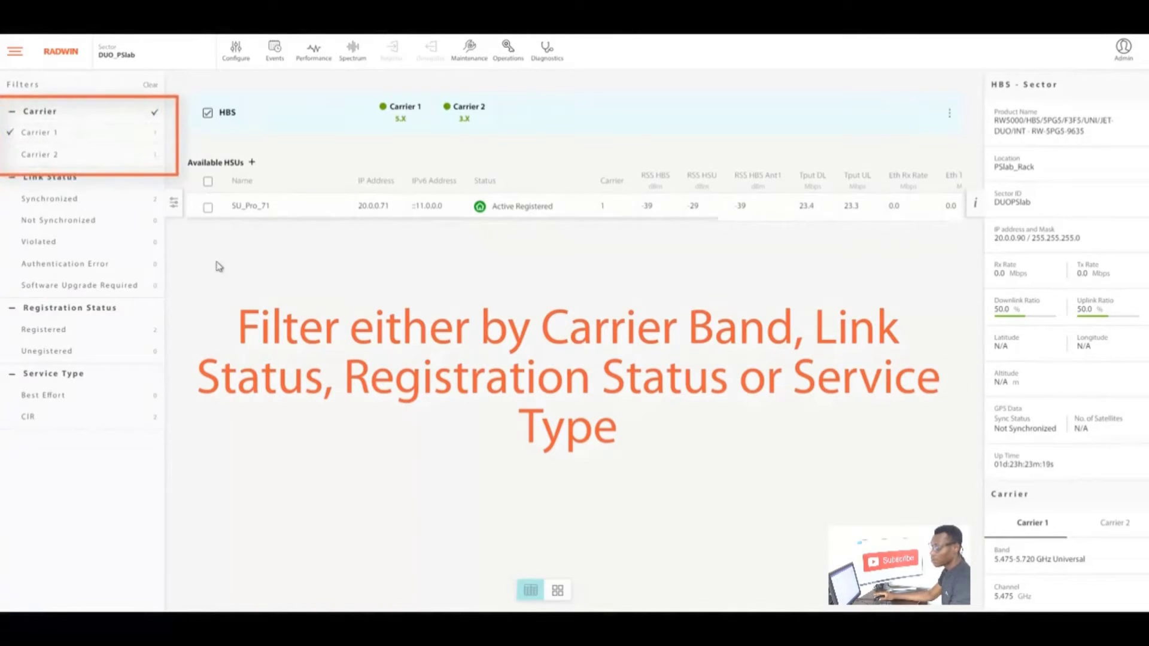
click(12, 133)
click(153, 157)
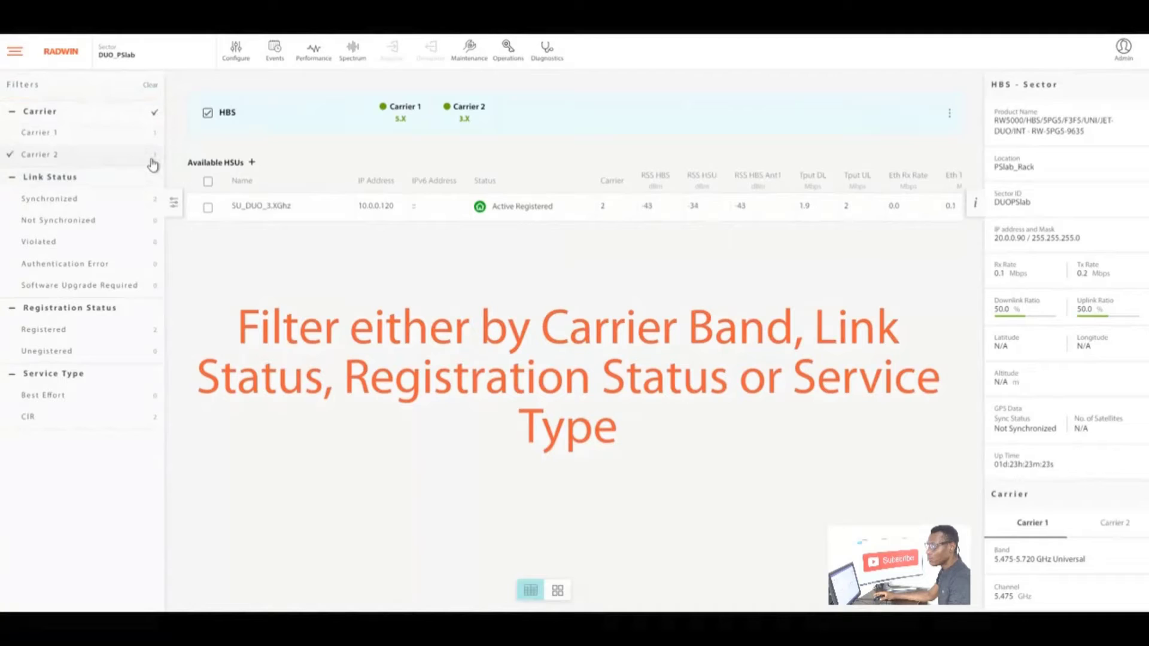
click(153, 162)
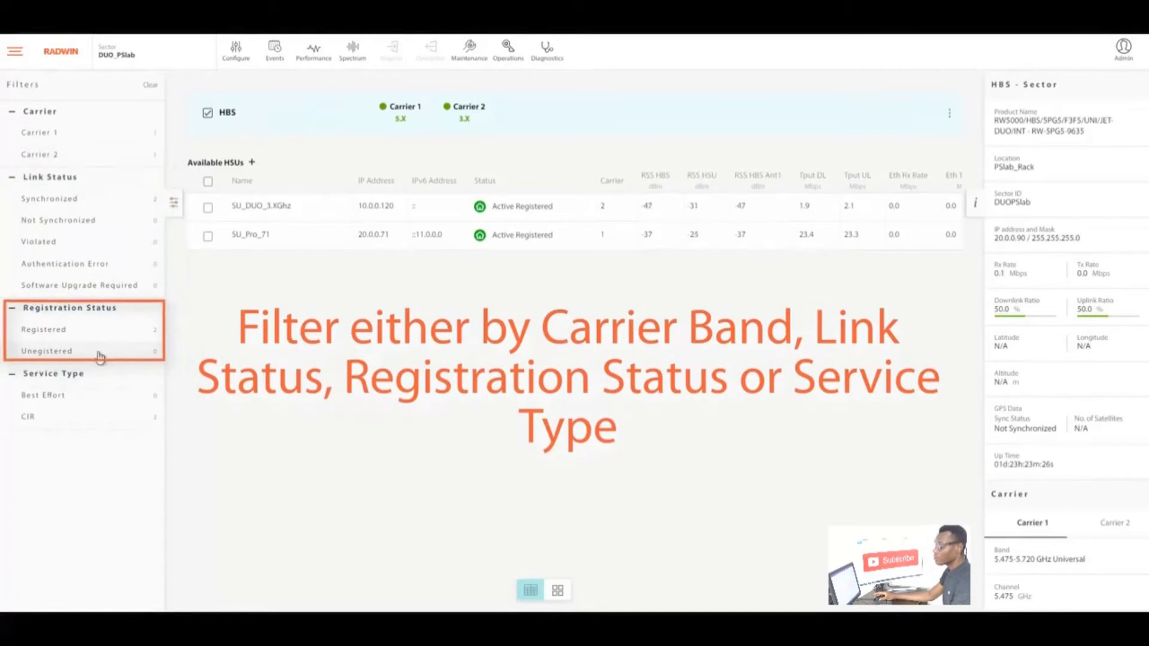
click(79, 353)
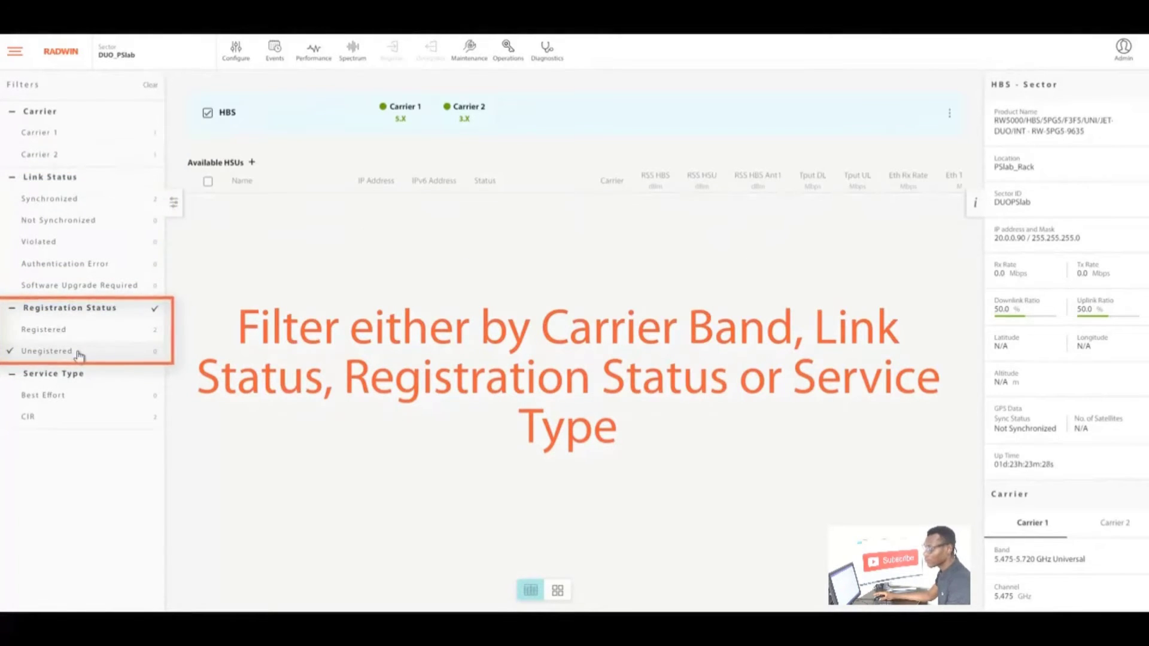
click(79, 353)
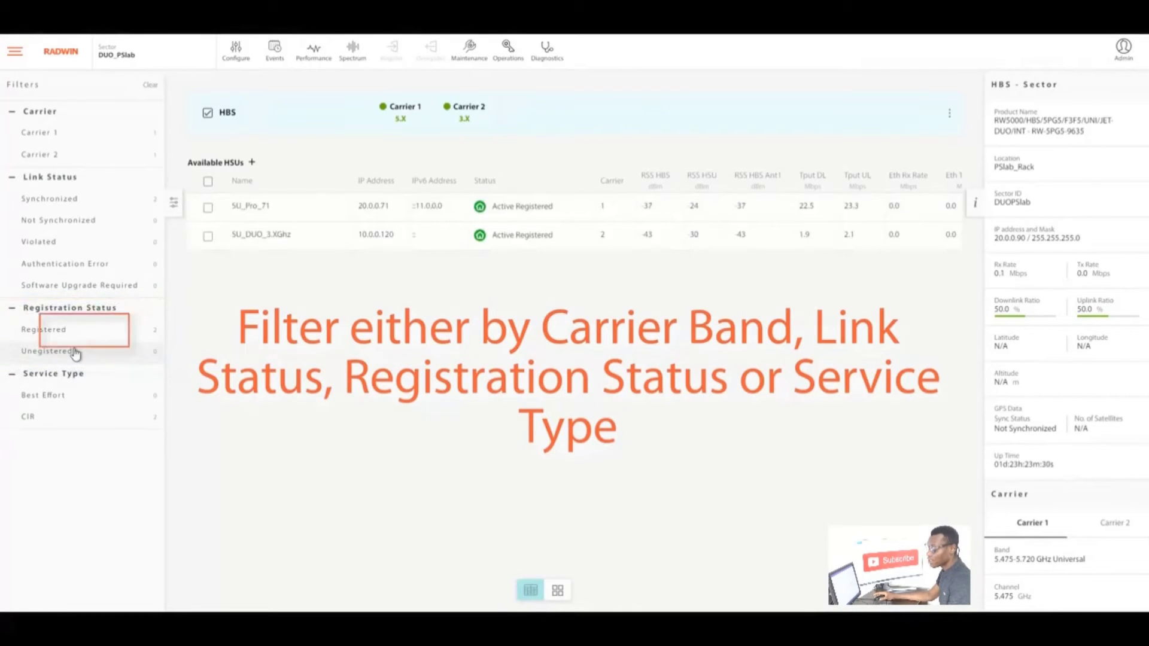
click(70, 395)
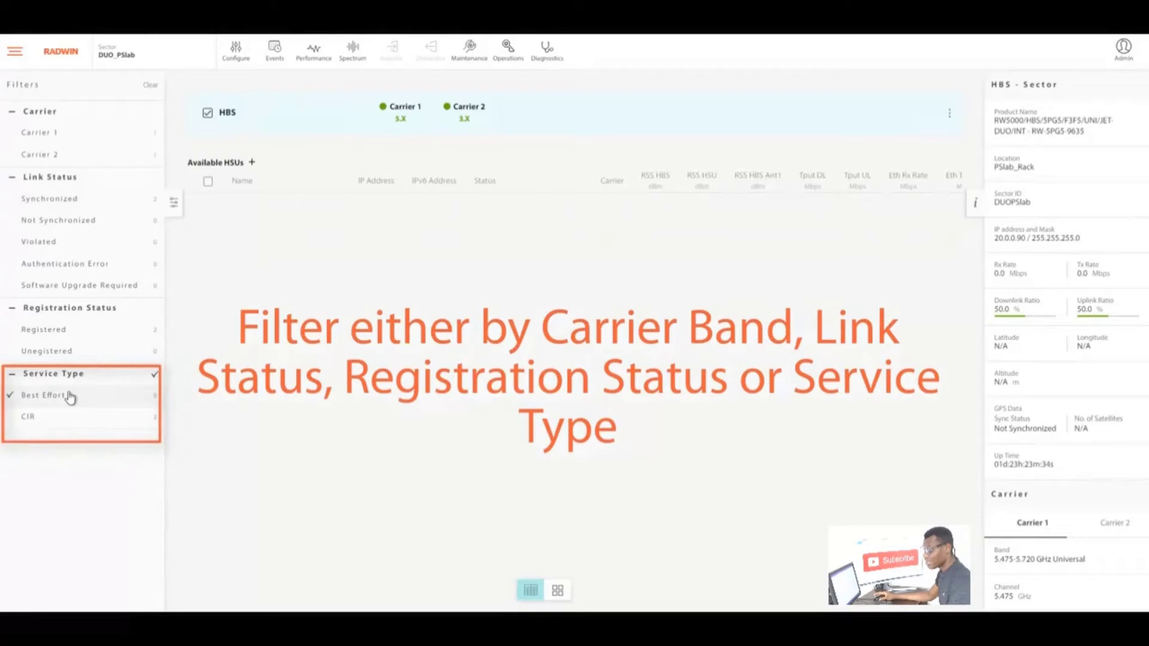
click(70, 395)
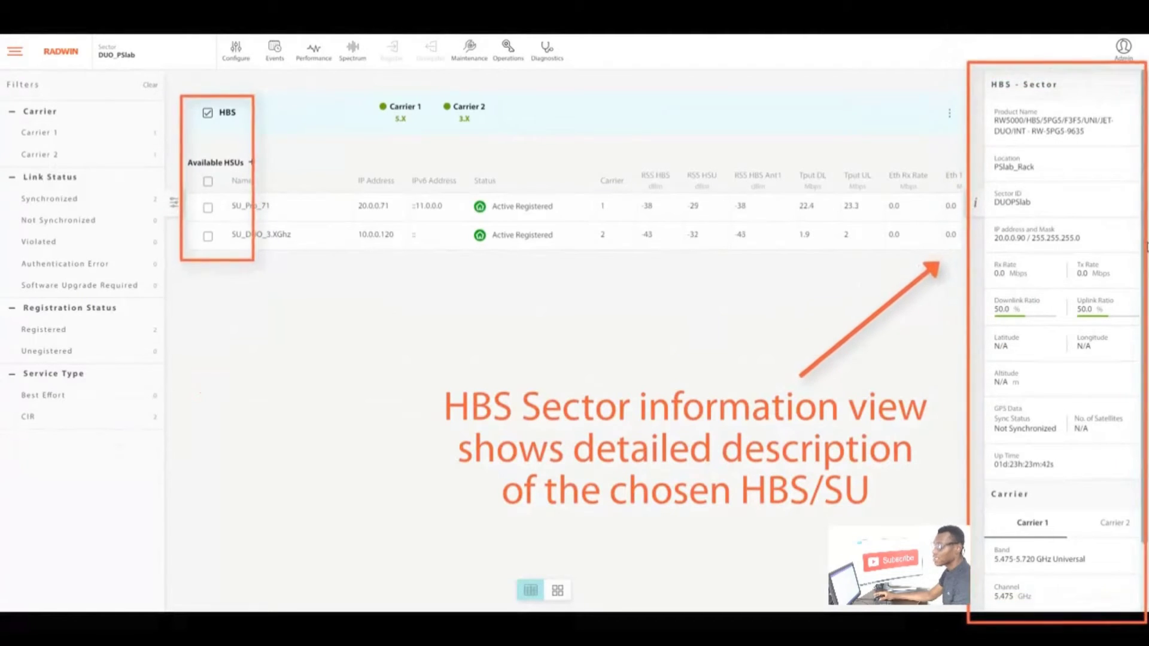
Step: Scroll the HBS - Sector panel to Carrier 2: 3.400–3.800 GHz band, 3660 MHz channel, 24 dBm
scroll(1041, 203, down, 1)
scroll(1129, 354, down, 3)
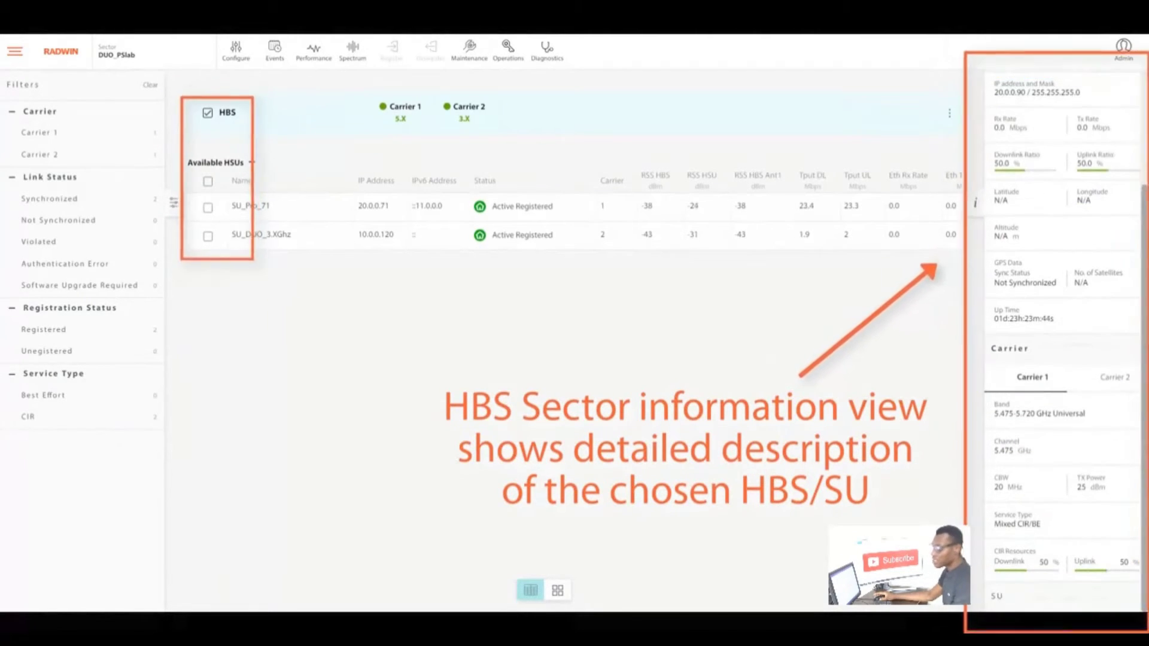
scroll(1129, 355, up, 3)
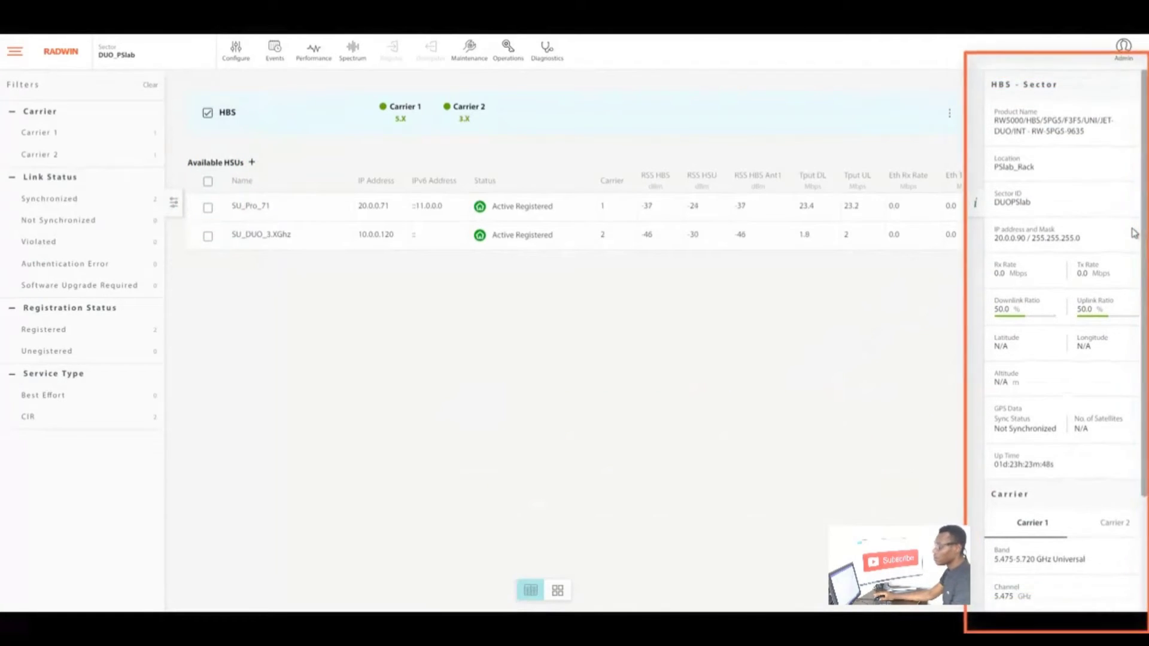
scroll(1137, 264, down, 3)
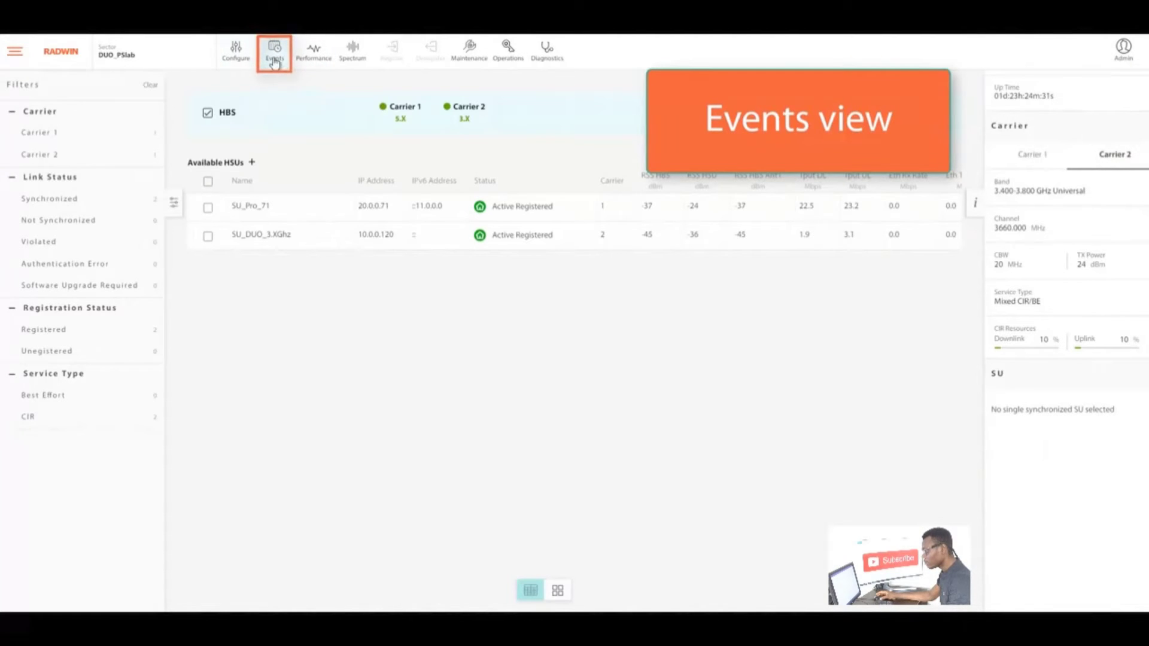
Step: Open the Events History list and scroll to the older HSU registration and sync entries
click(275, 62)
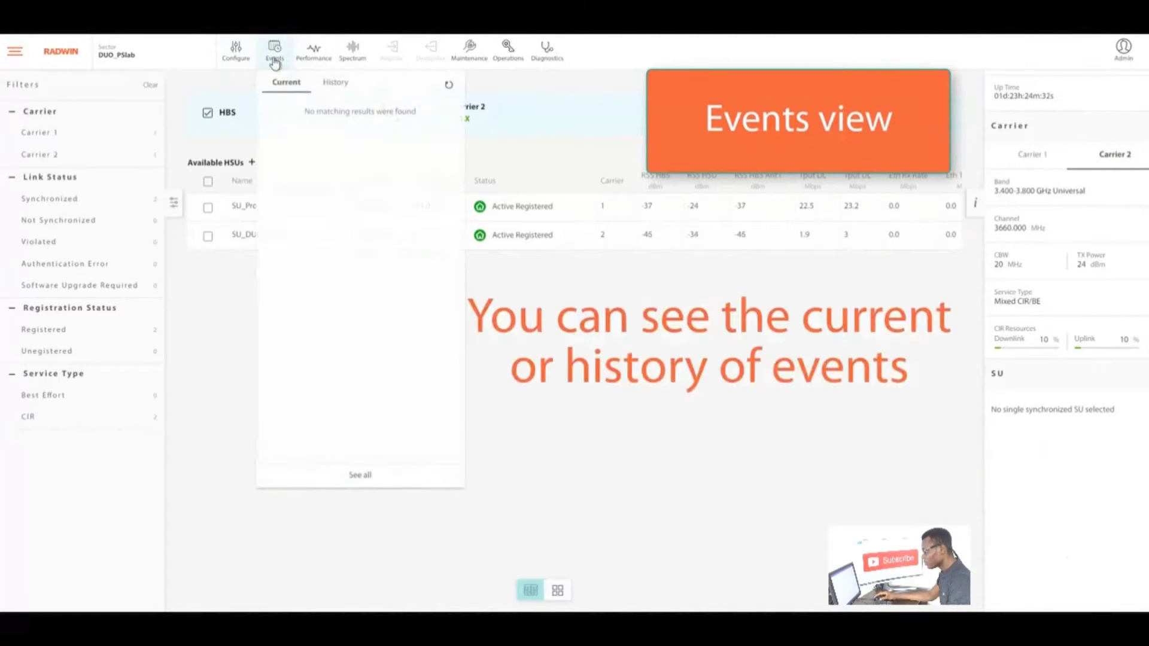
click(339, 86)
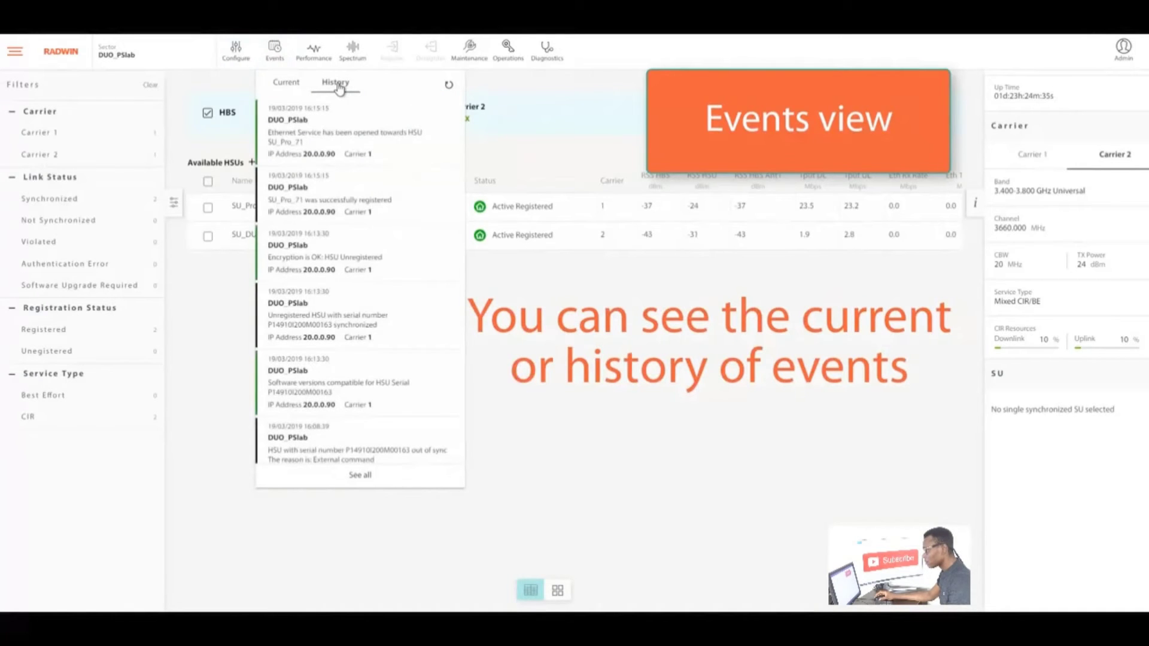
scroll(329, 200, down, 6)
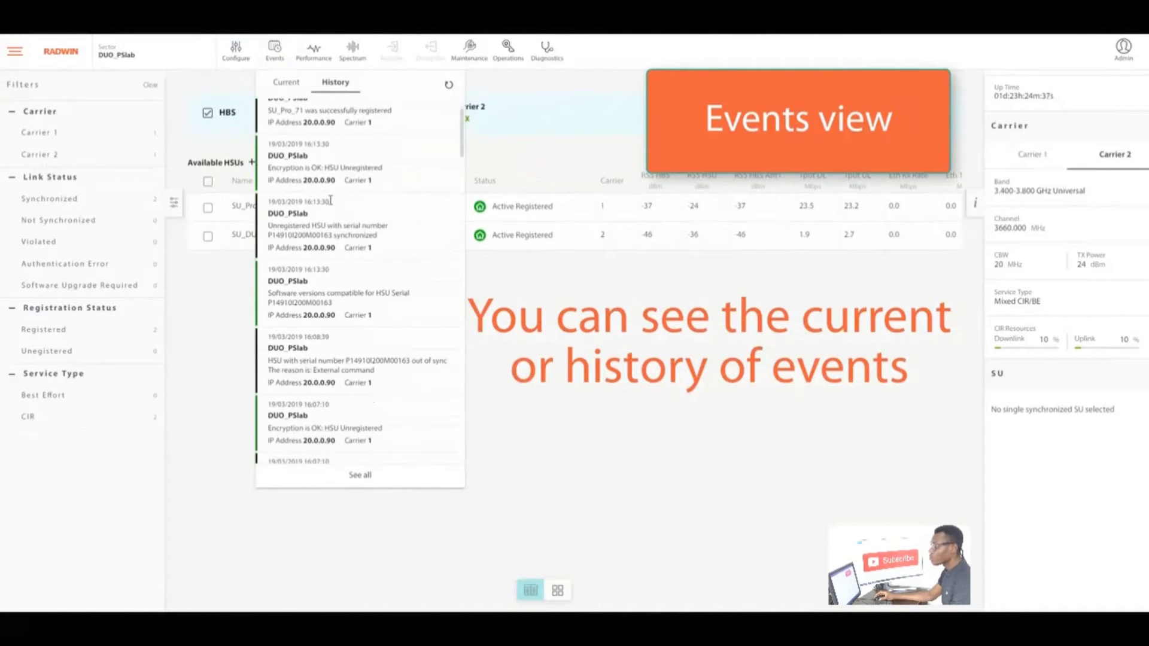
scroll(333, 203, down, 8)
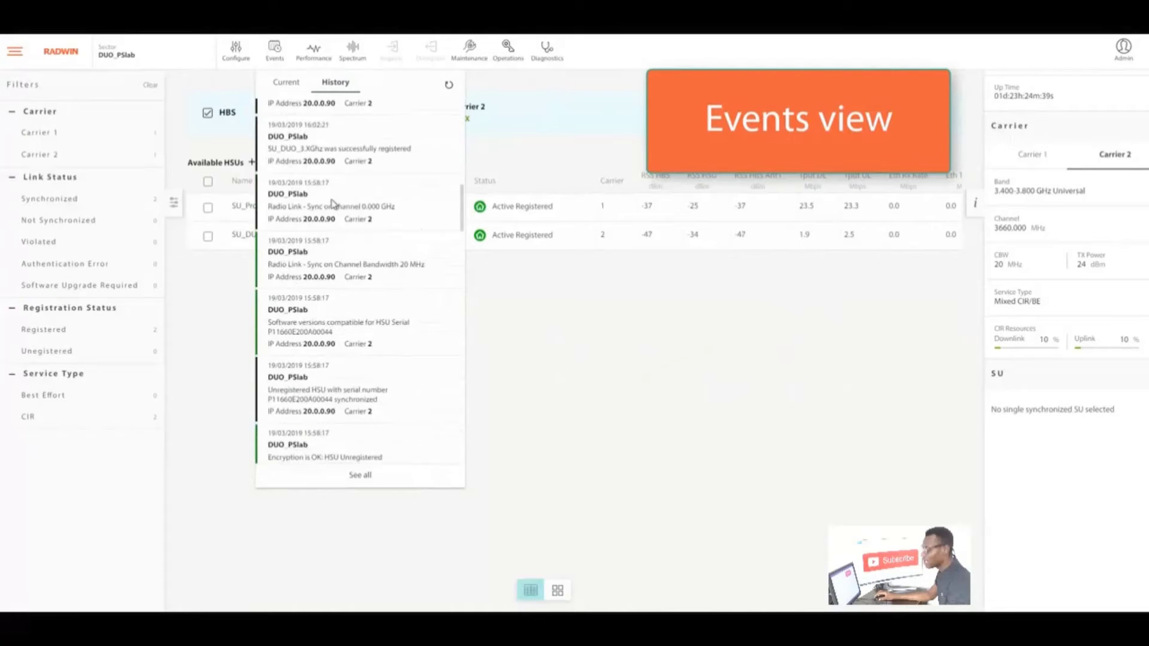
scroll(328, 191, up, 3)
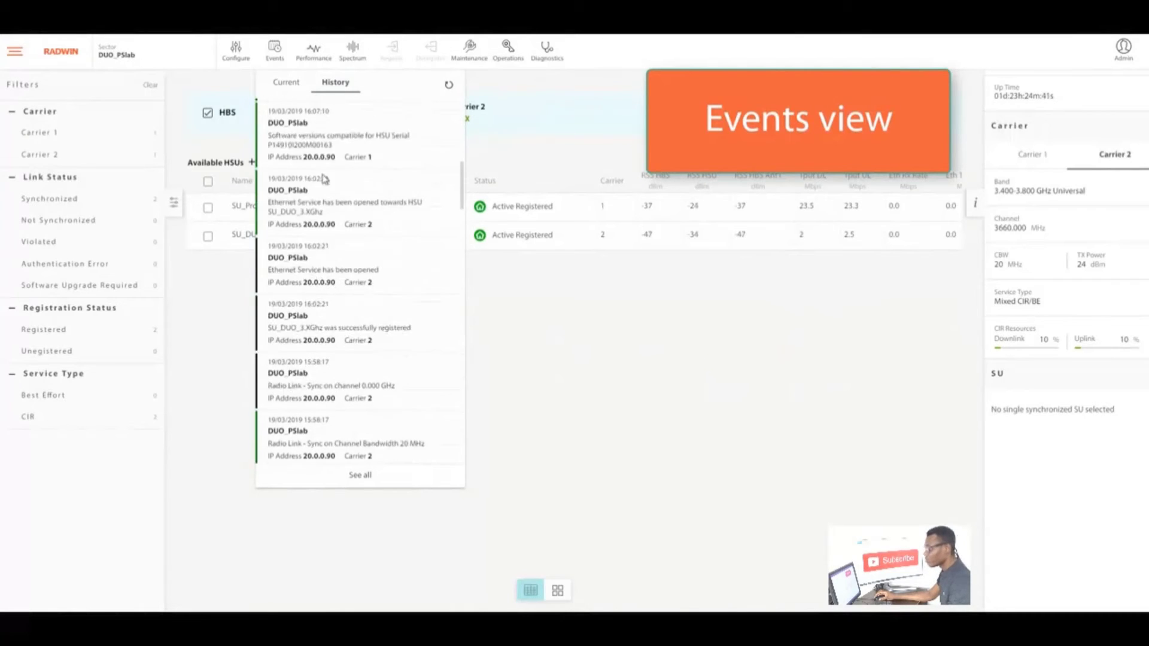
Step: Show DUO_PSlab's 15-minute downlink performance table and download it as a PDF report
click(316, 58)
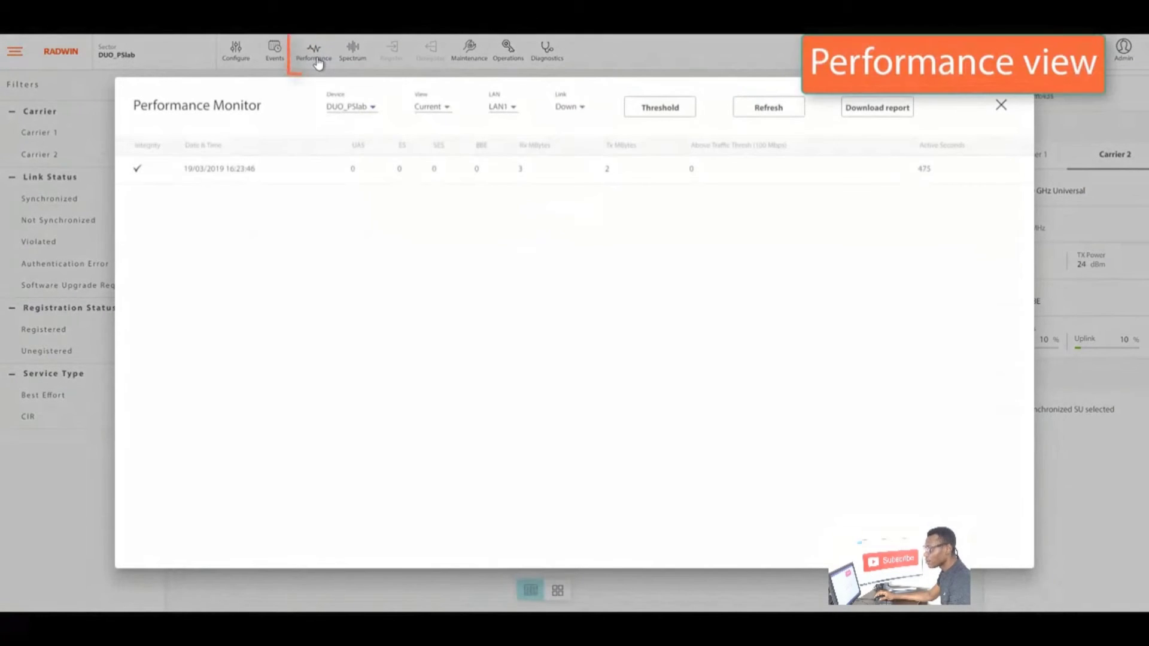
click(350, 108)
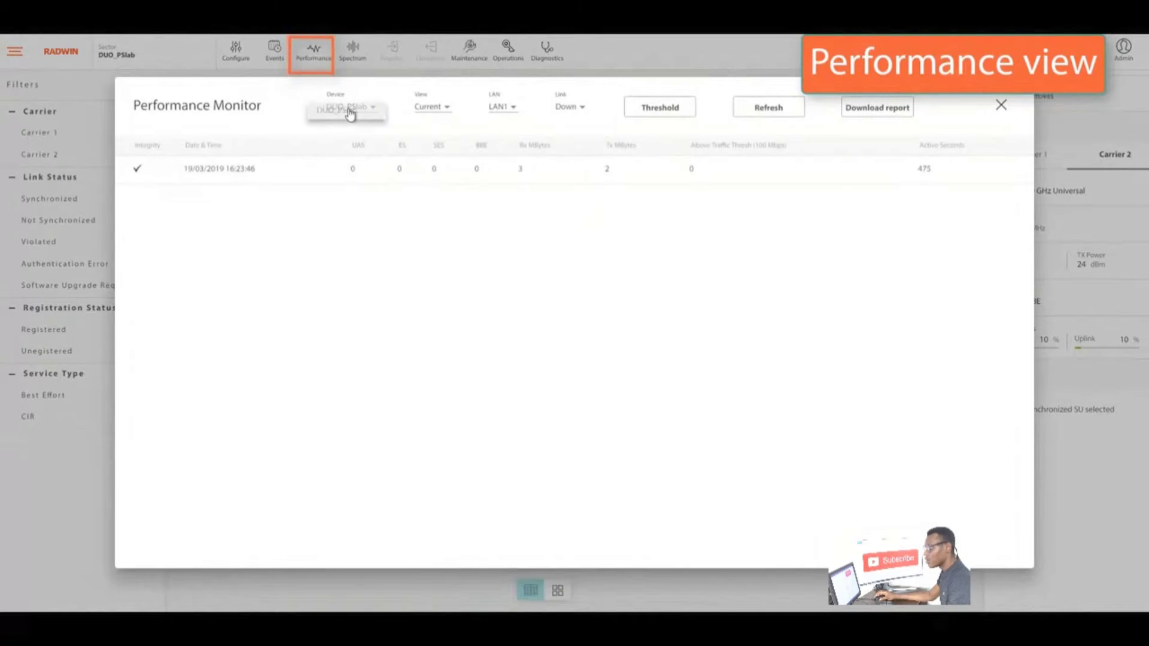
click(349, 112)
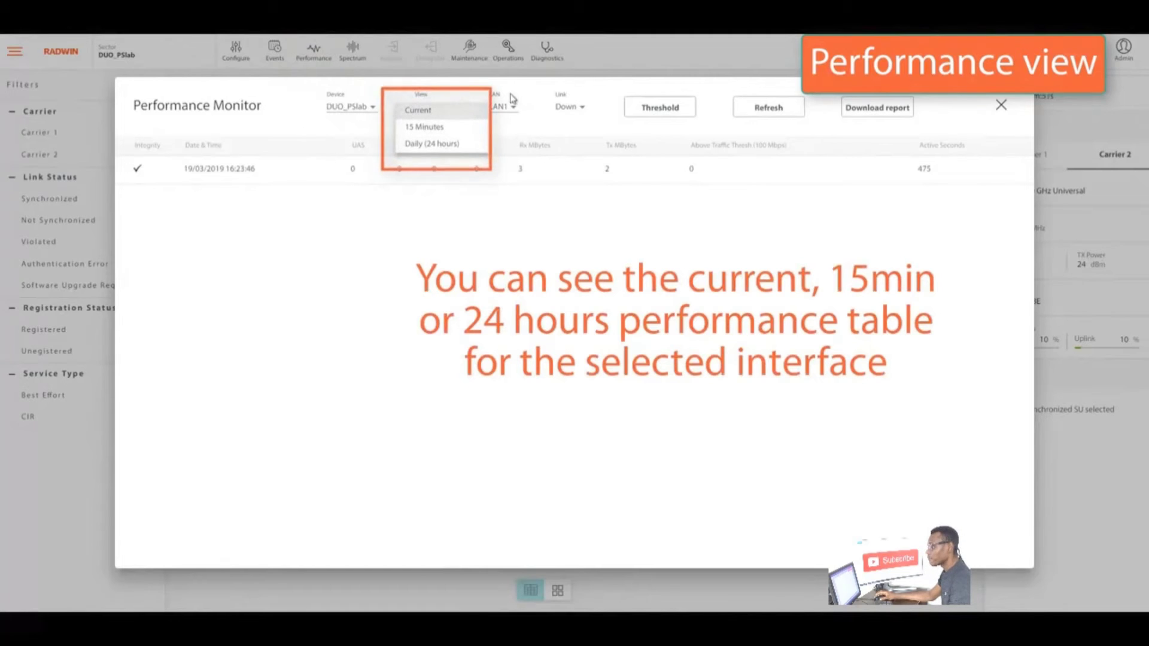
click(443, 128)
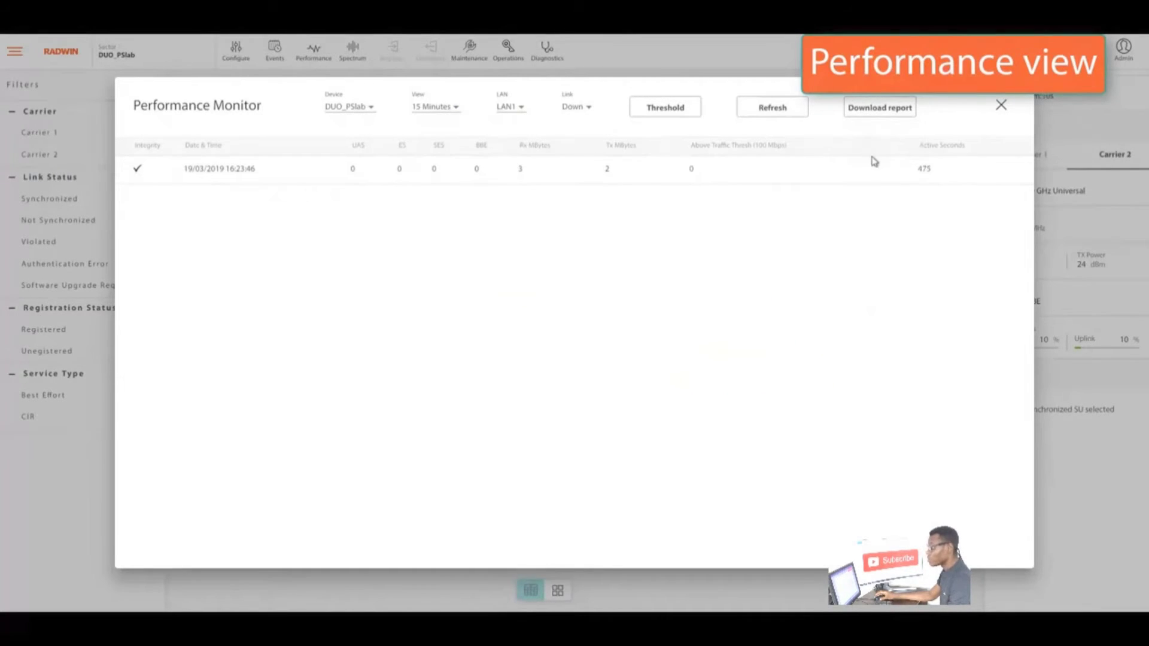
click(68, 601)
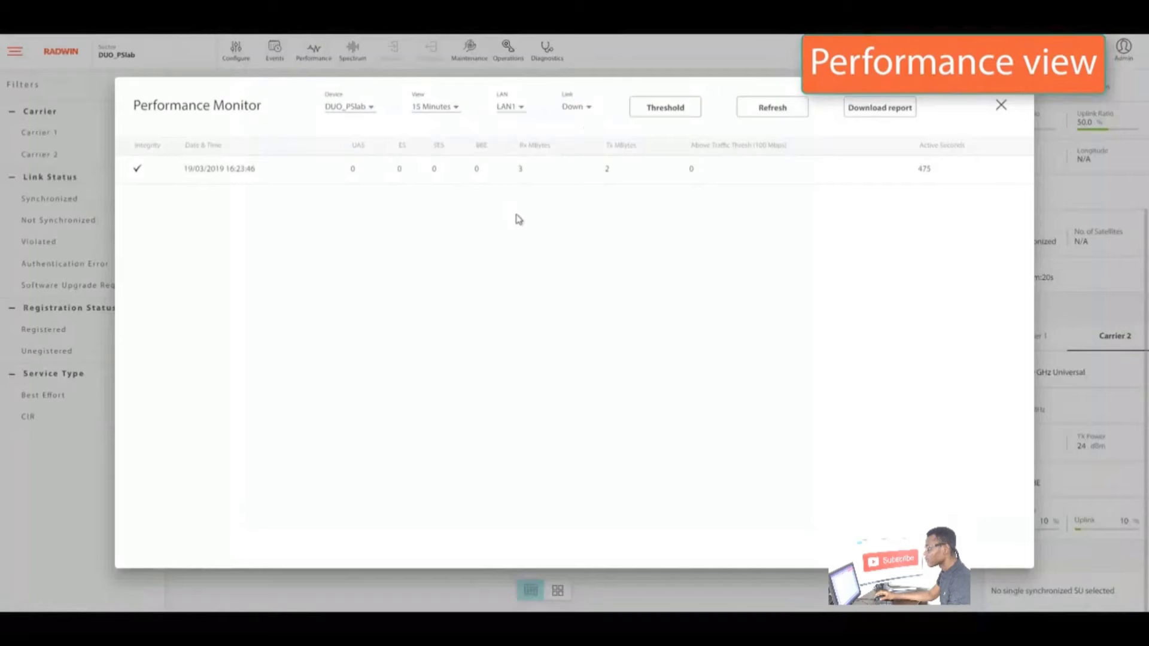
click(1001, 105)
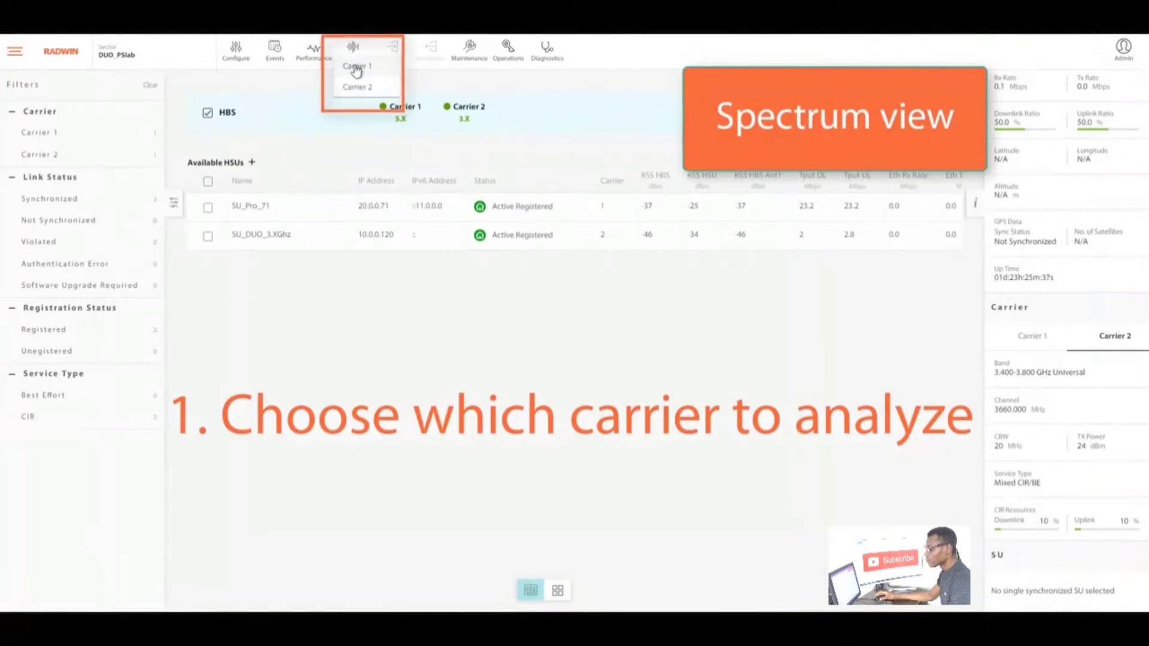
Step: Start a Carrier 1 spectrum scan over 5475–5720 MHz, accept the sync-loss warning, then stop it
click(353, 67)
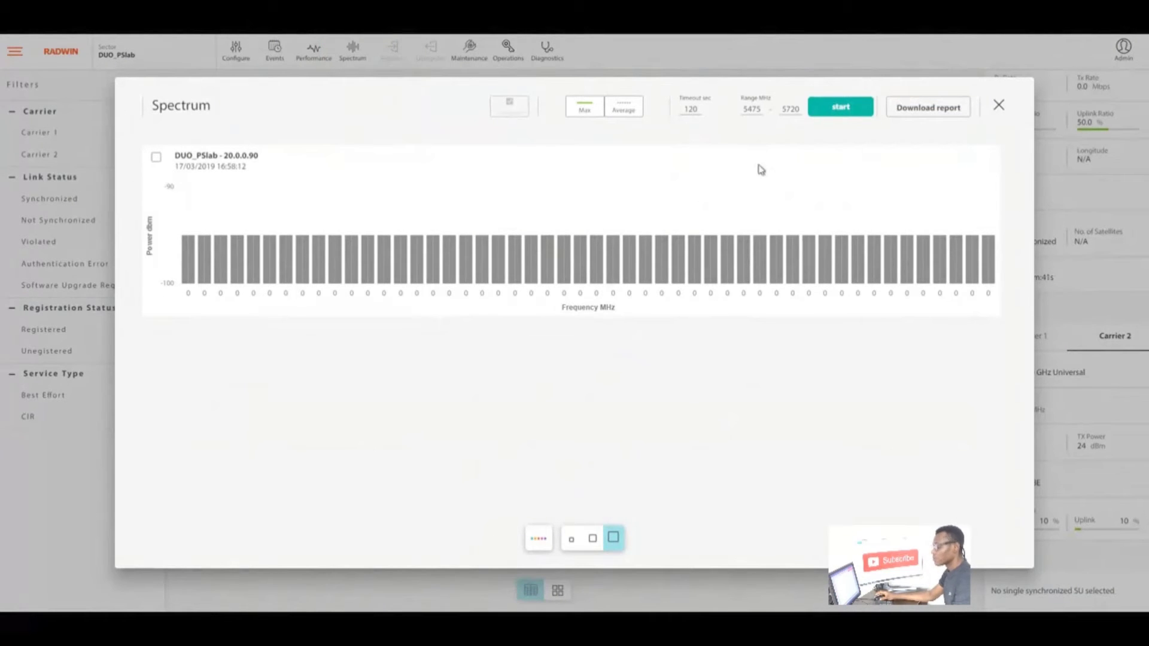
click(834, 117)
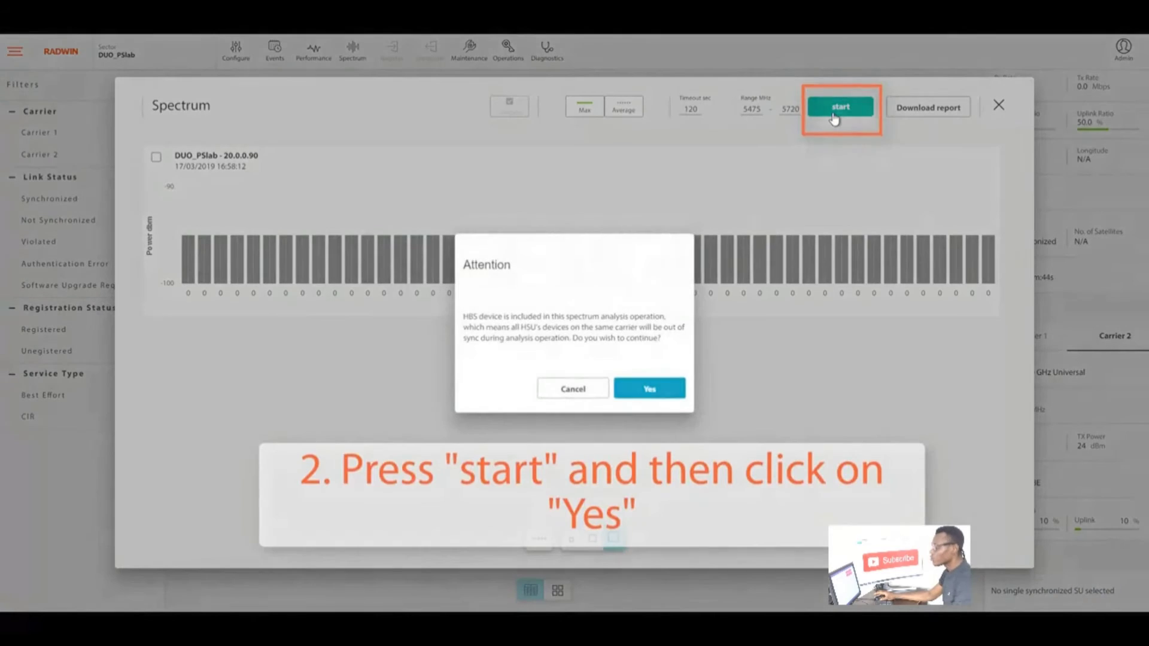
click(648, 390)
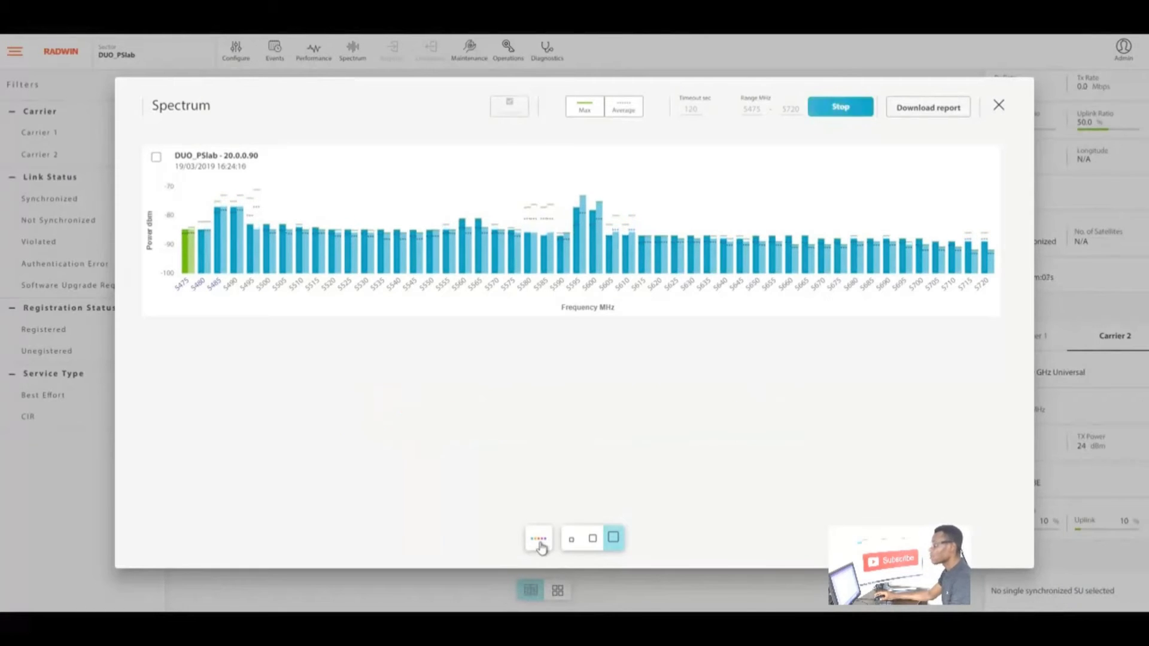
click(540, 541)
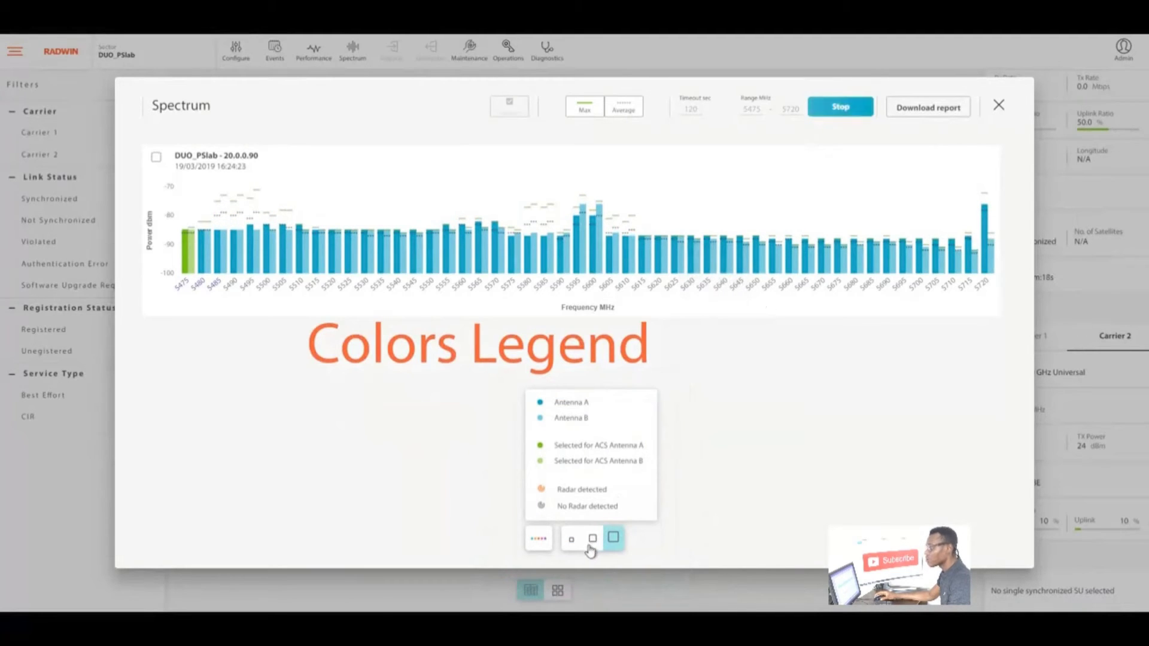
click(841, 107)
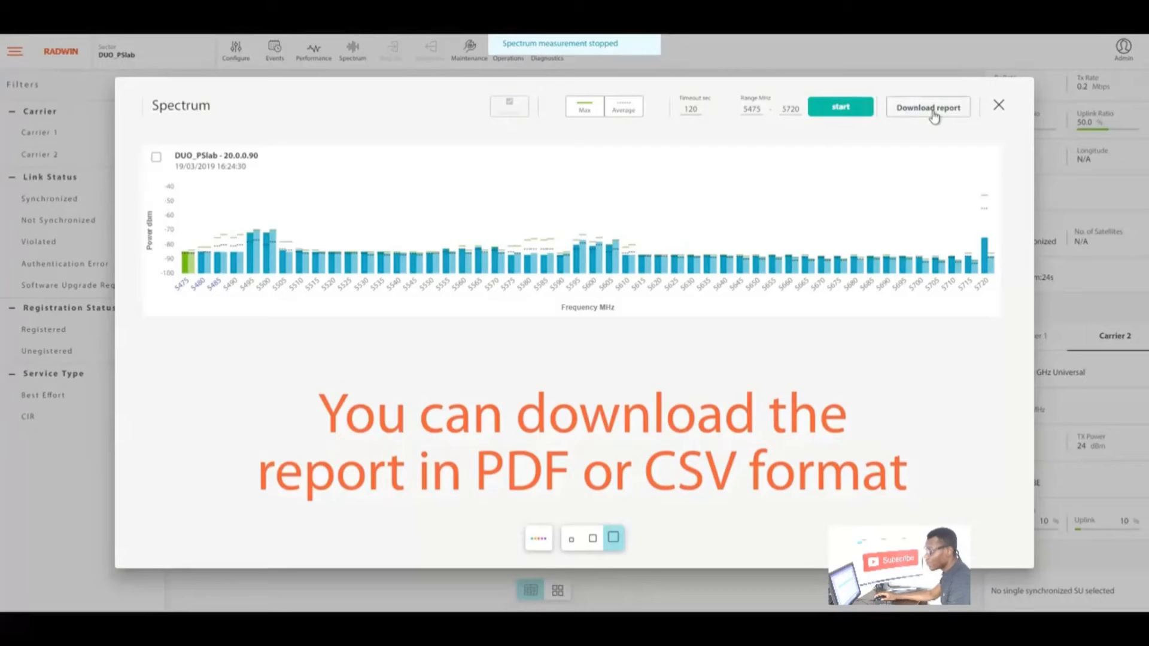
click(997, 106)
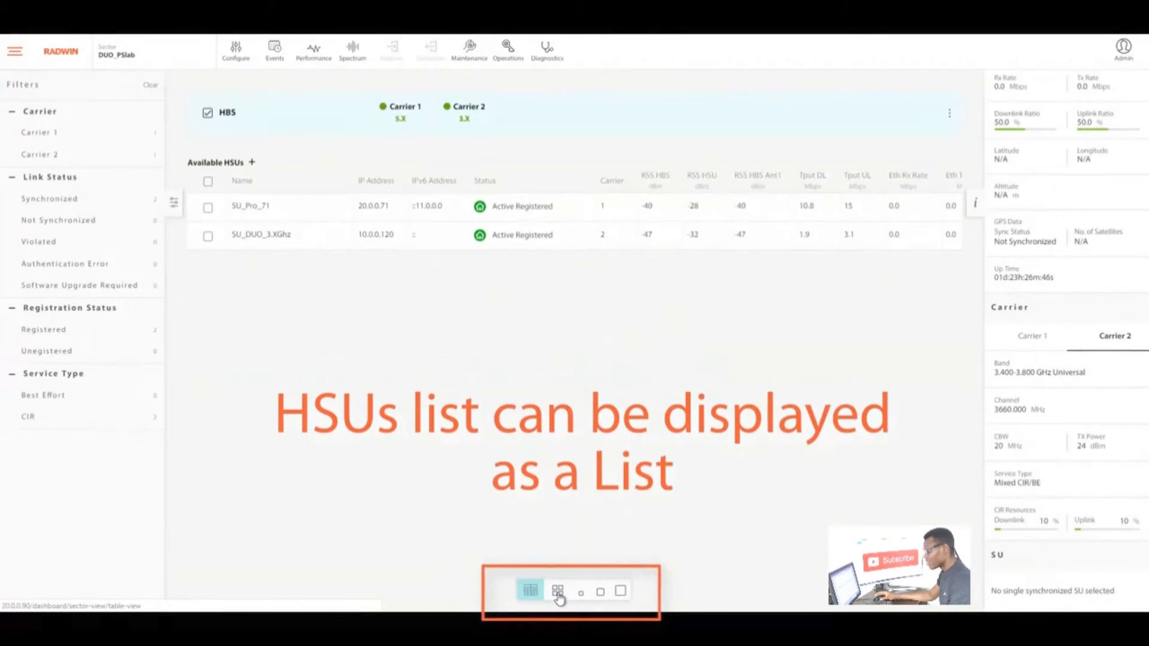
click(620, 592)
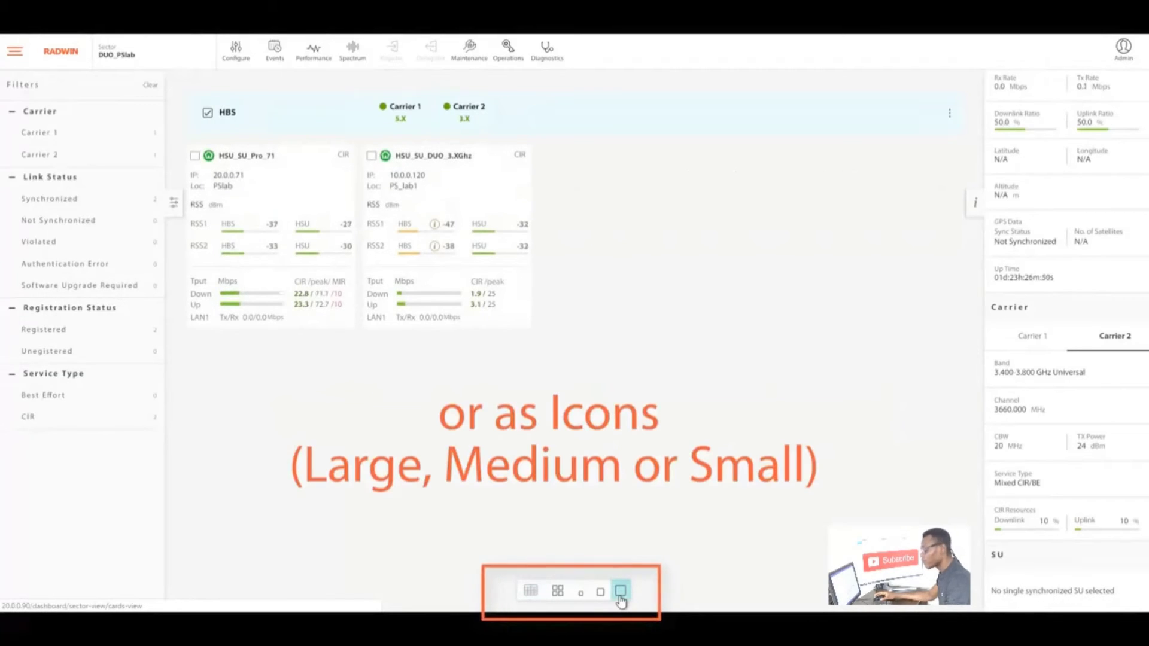
click(600, 593)
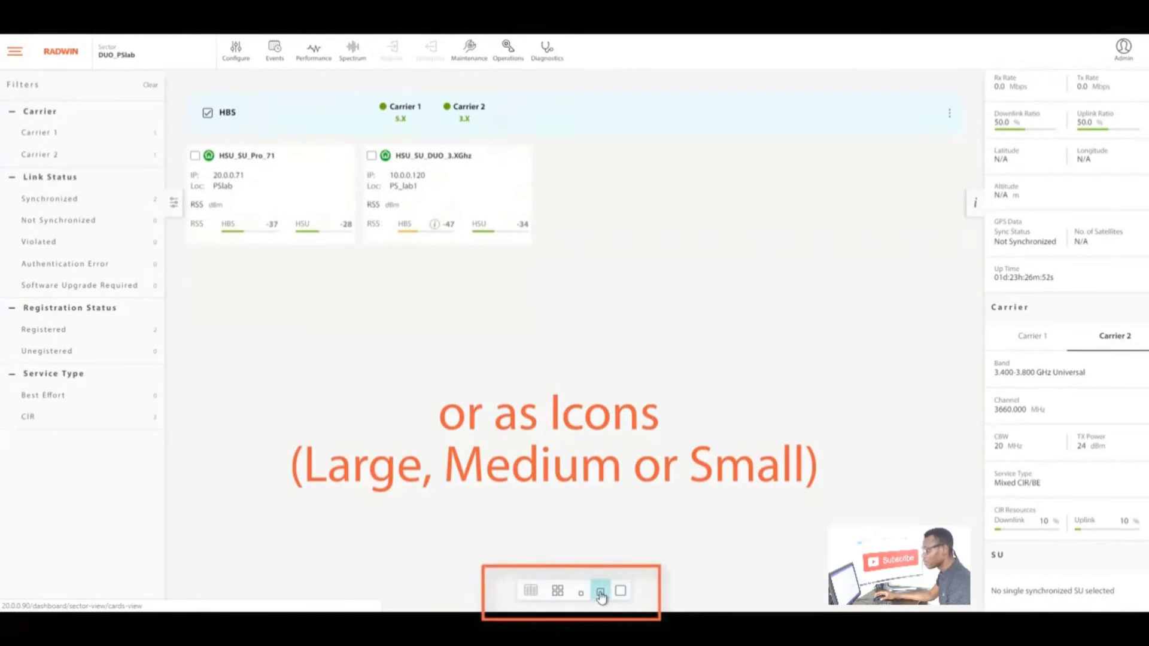
click(581, 594)
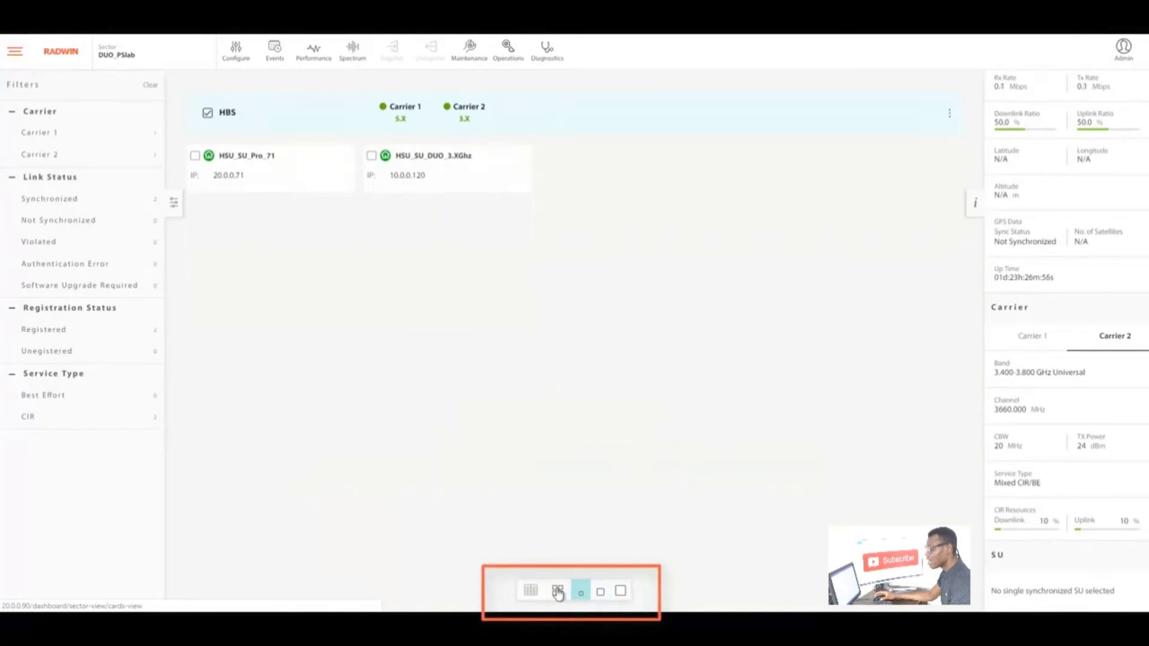
click(532, 591)
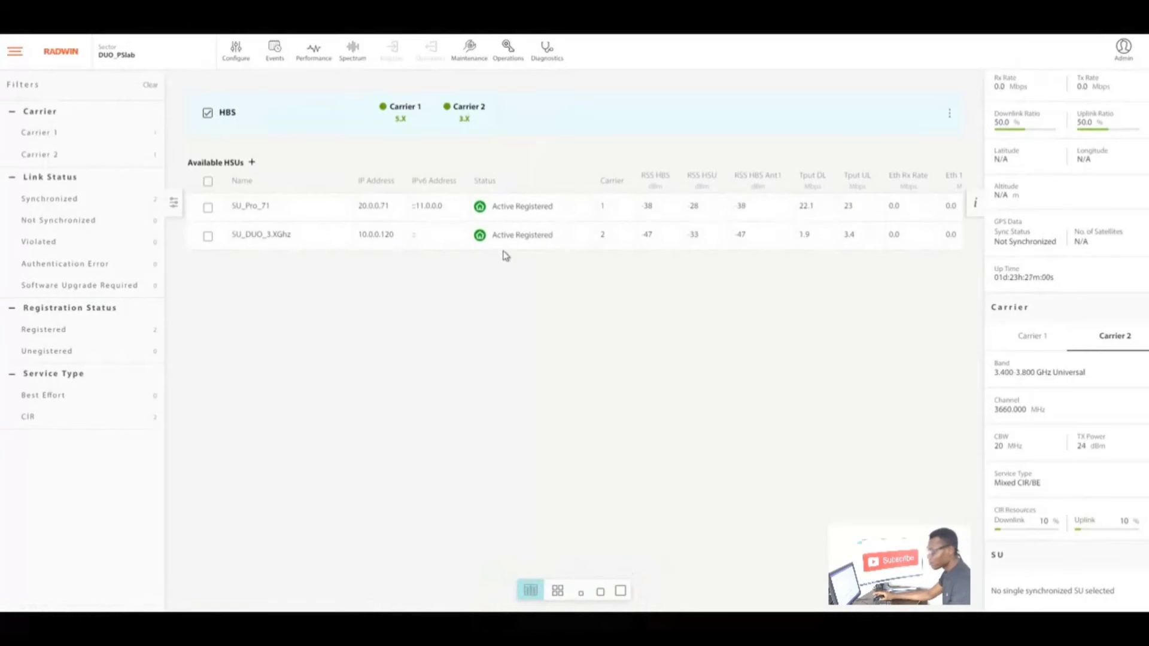
drag(562, 250, 859, 267)
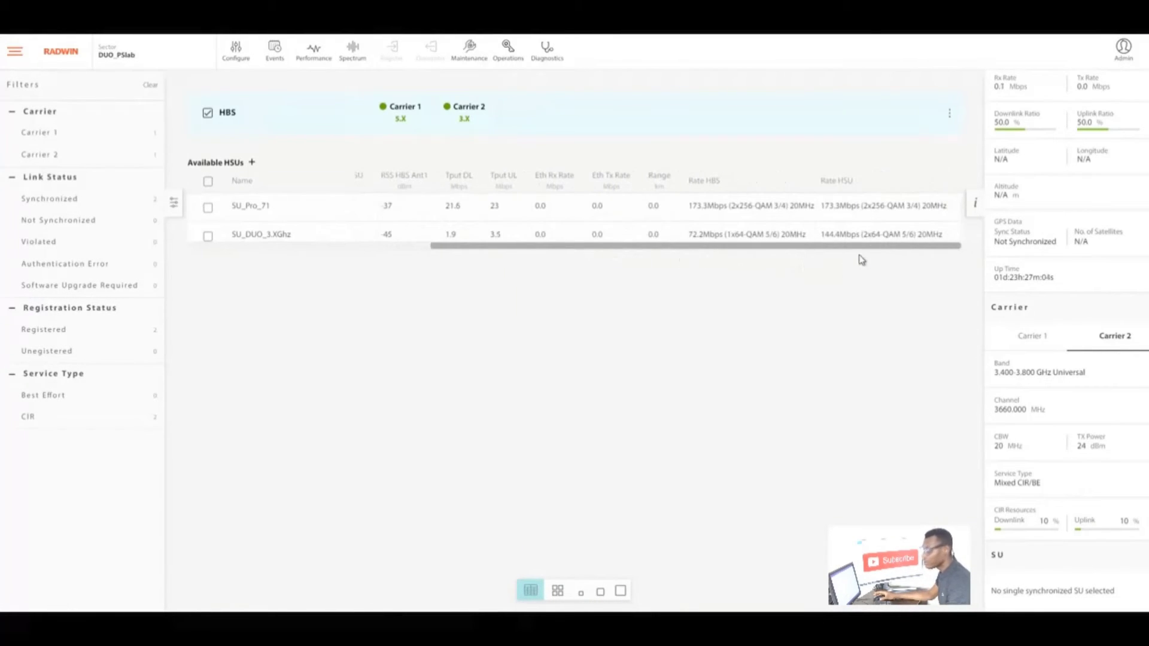
drag(795, 252, 513, 251)
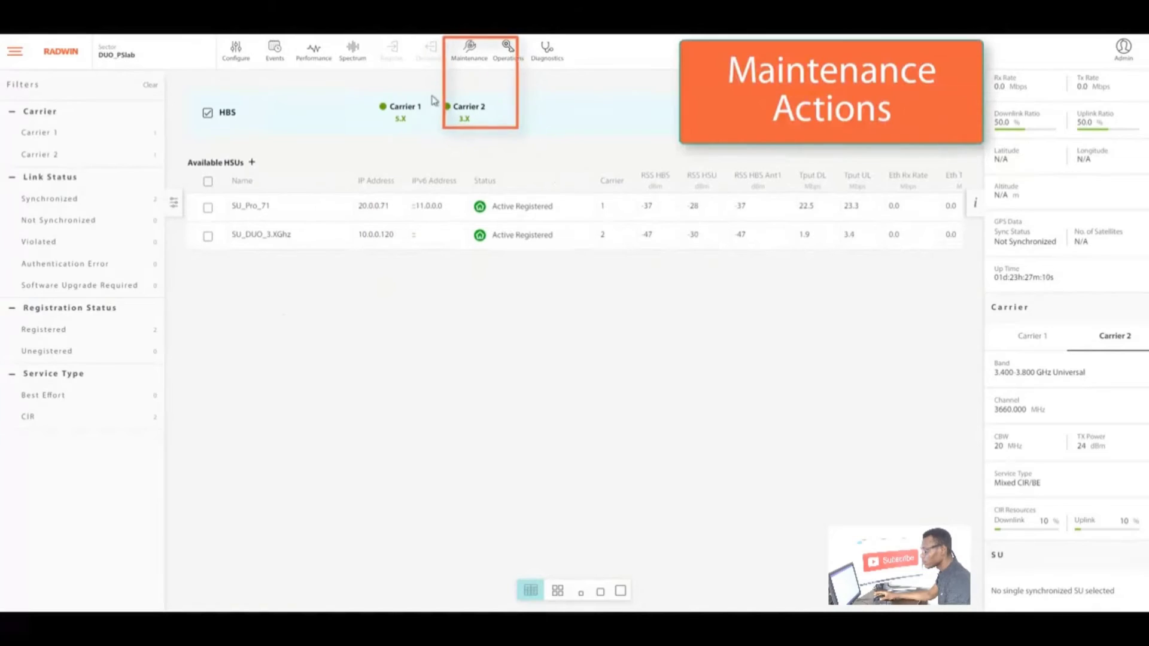
click(479, 59)
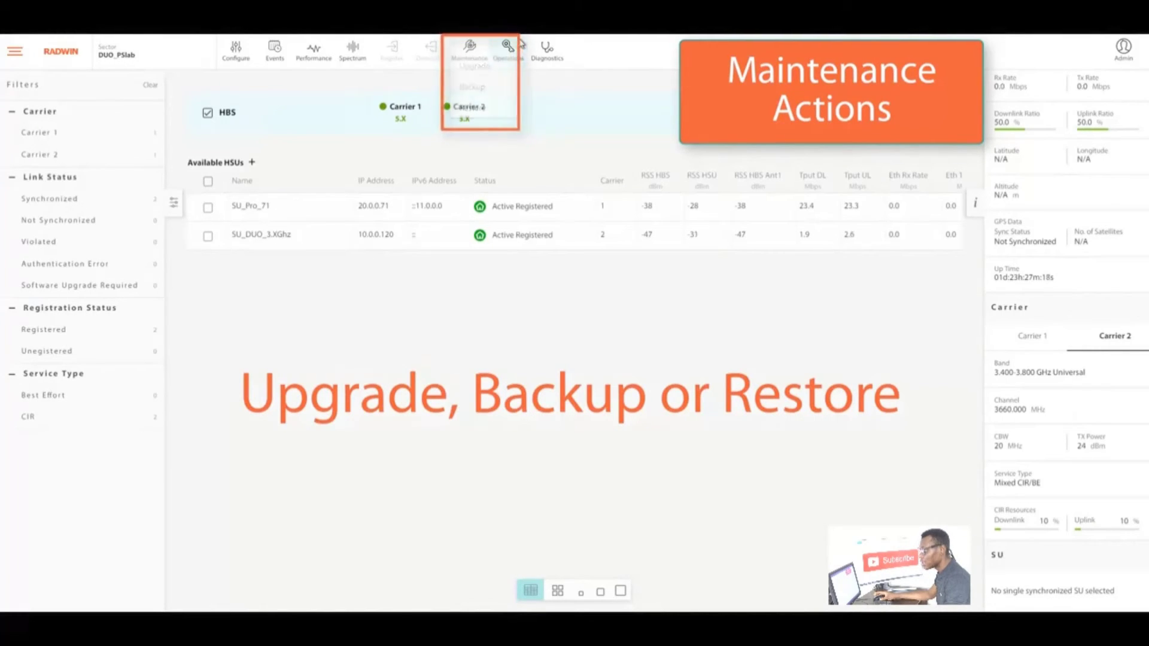
click(508, 53)
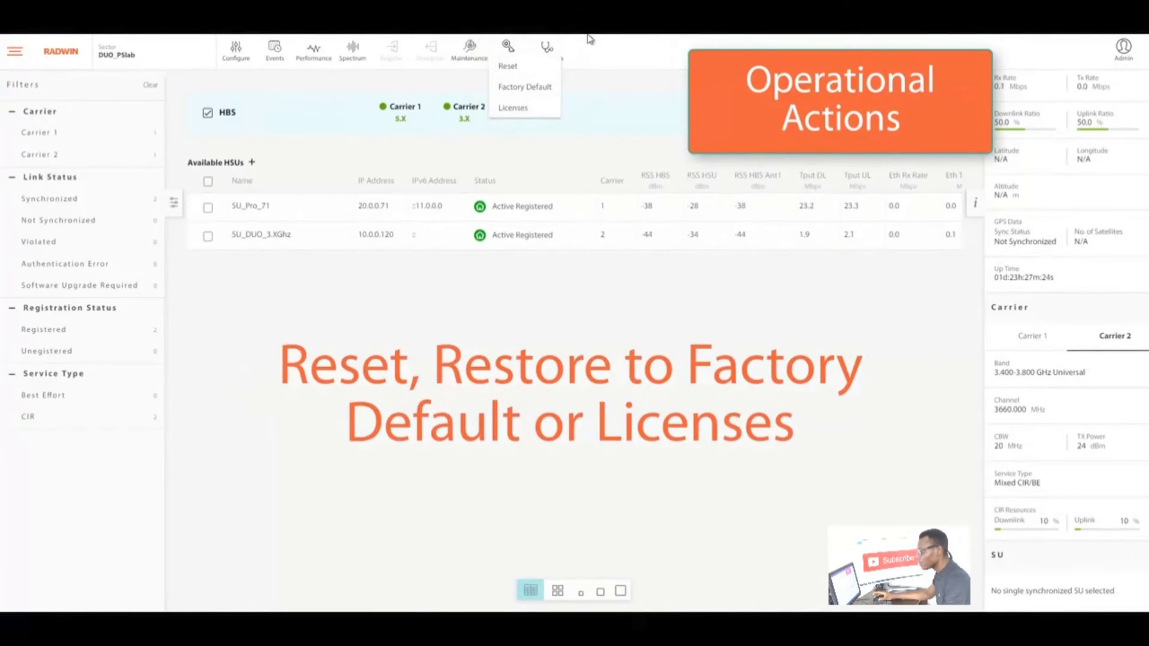
click(546, 54)
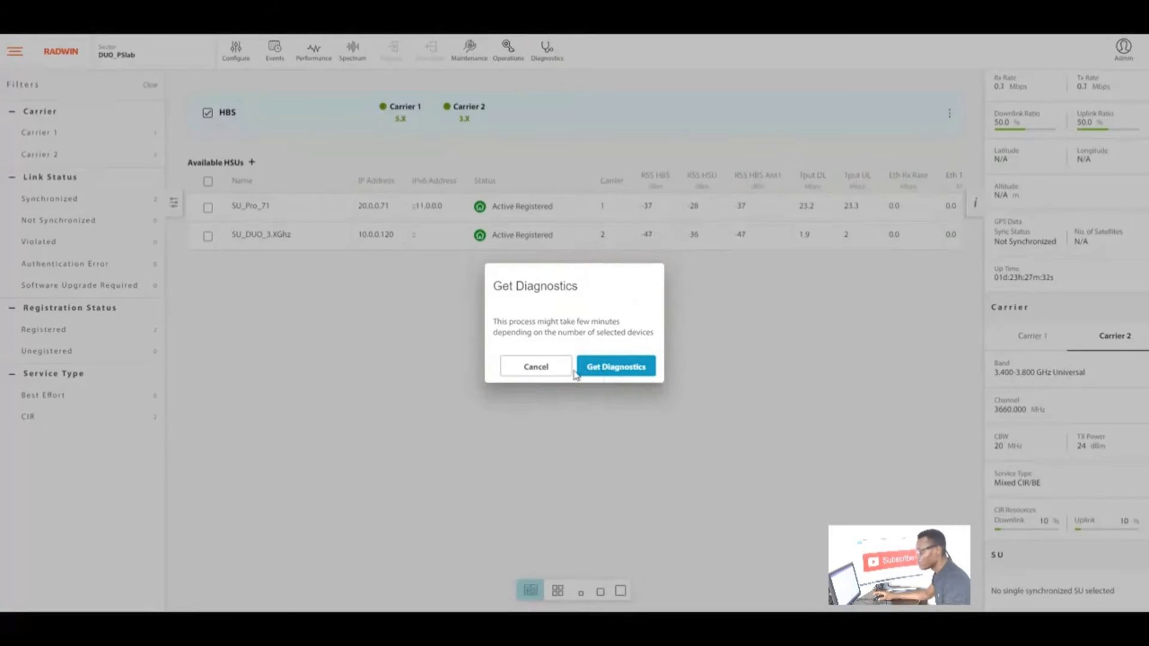
click(537, 367)
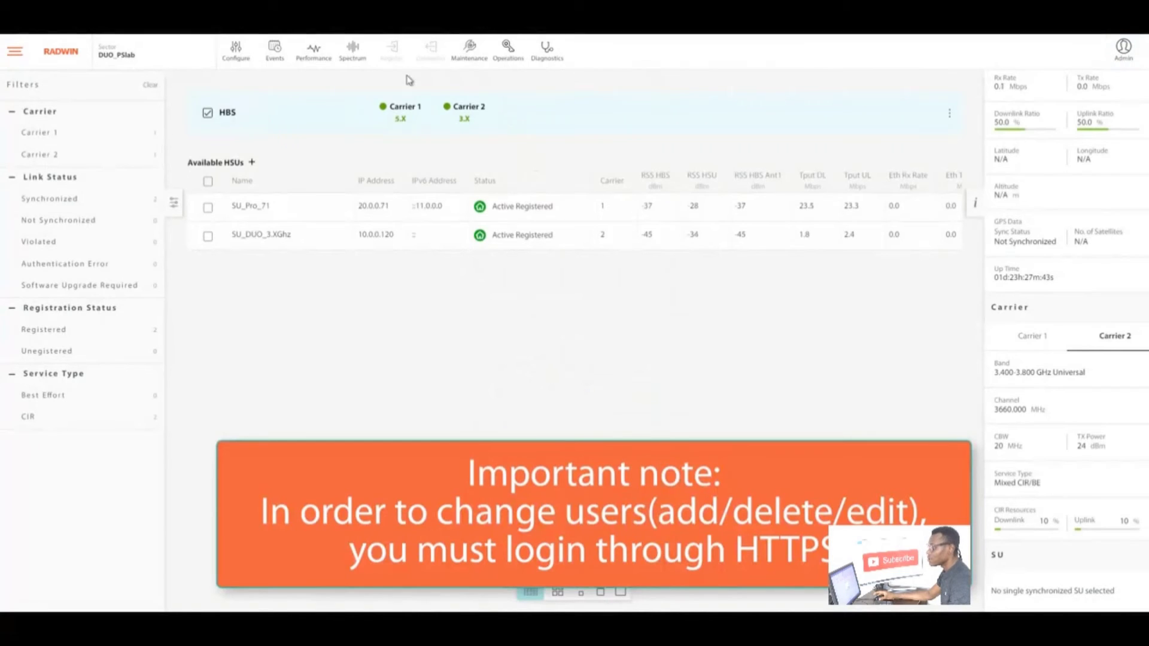
click(242, 62)
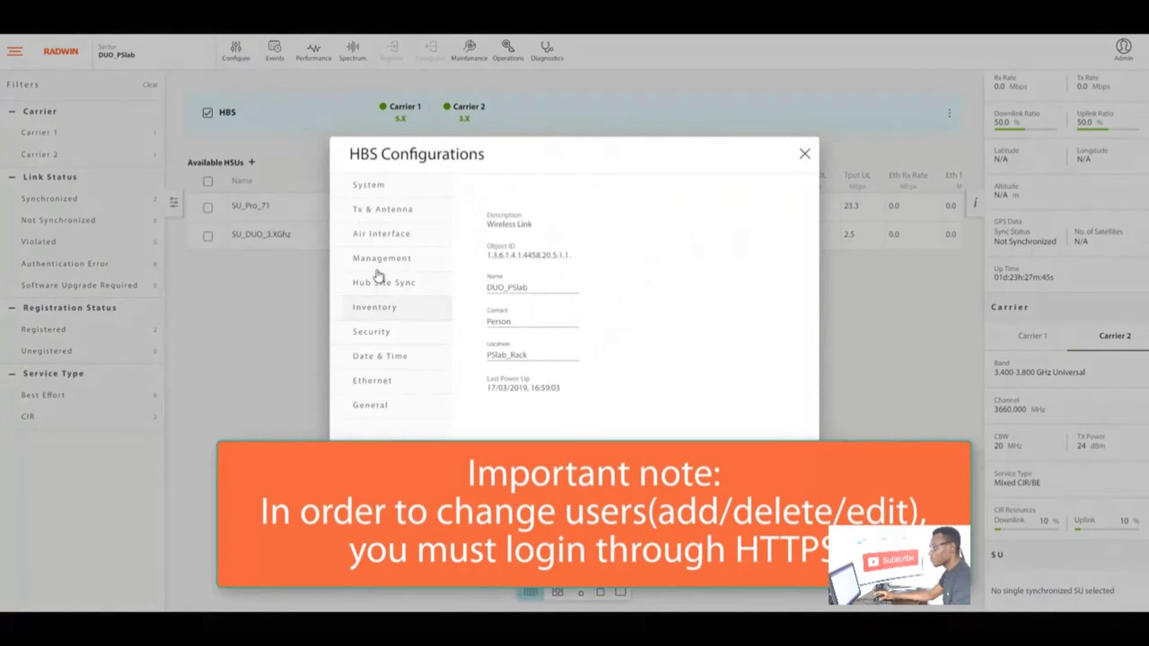
click(380, 264)
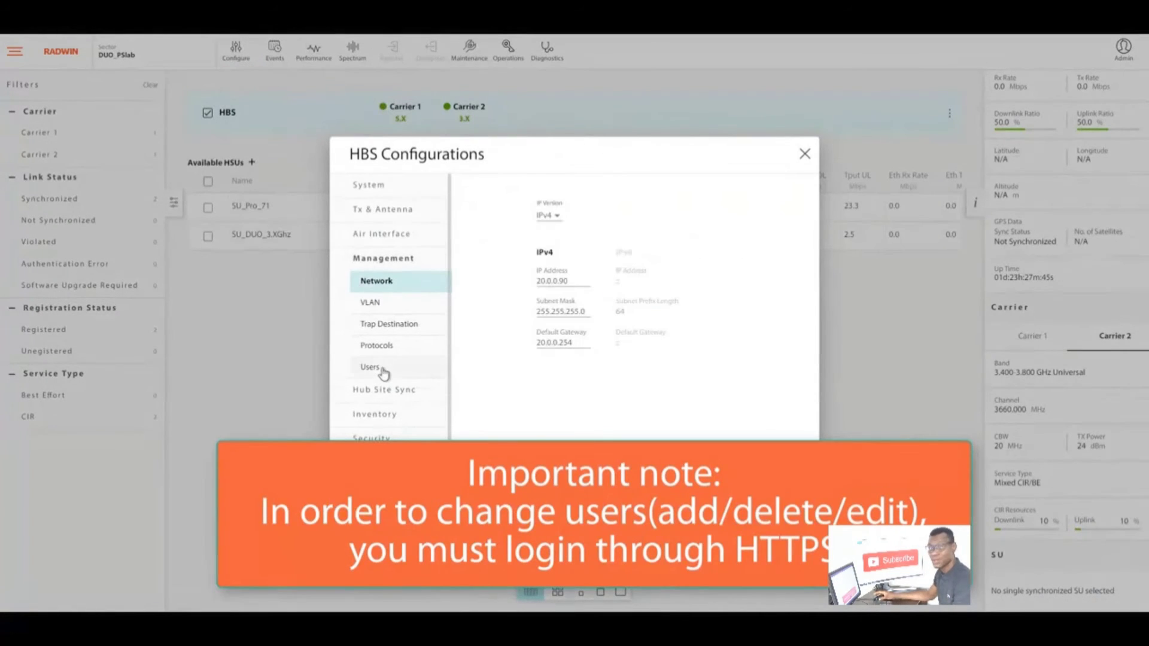
click(374, 371)
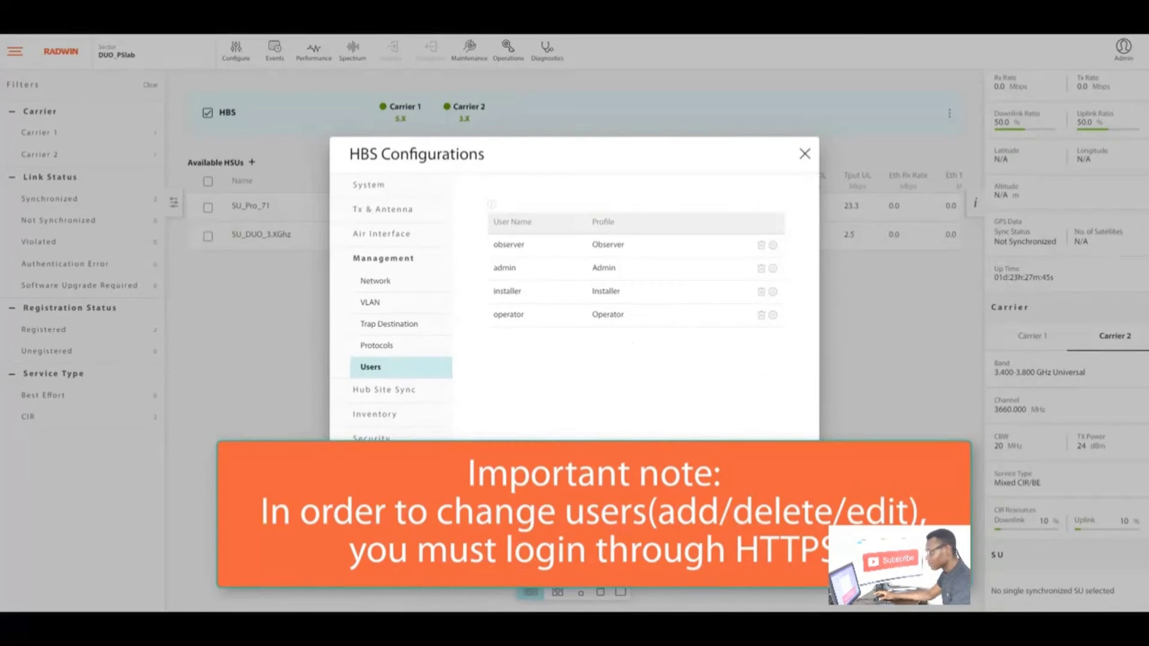
mouse_move(492, 208)
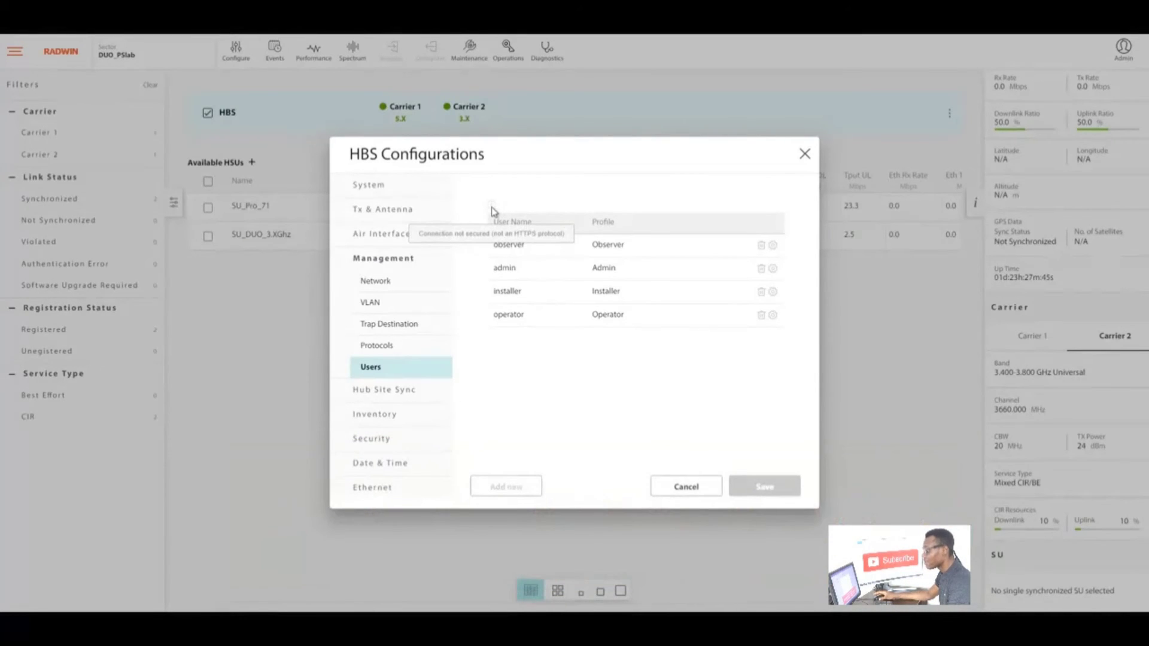
click(685, 485)
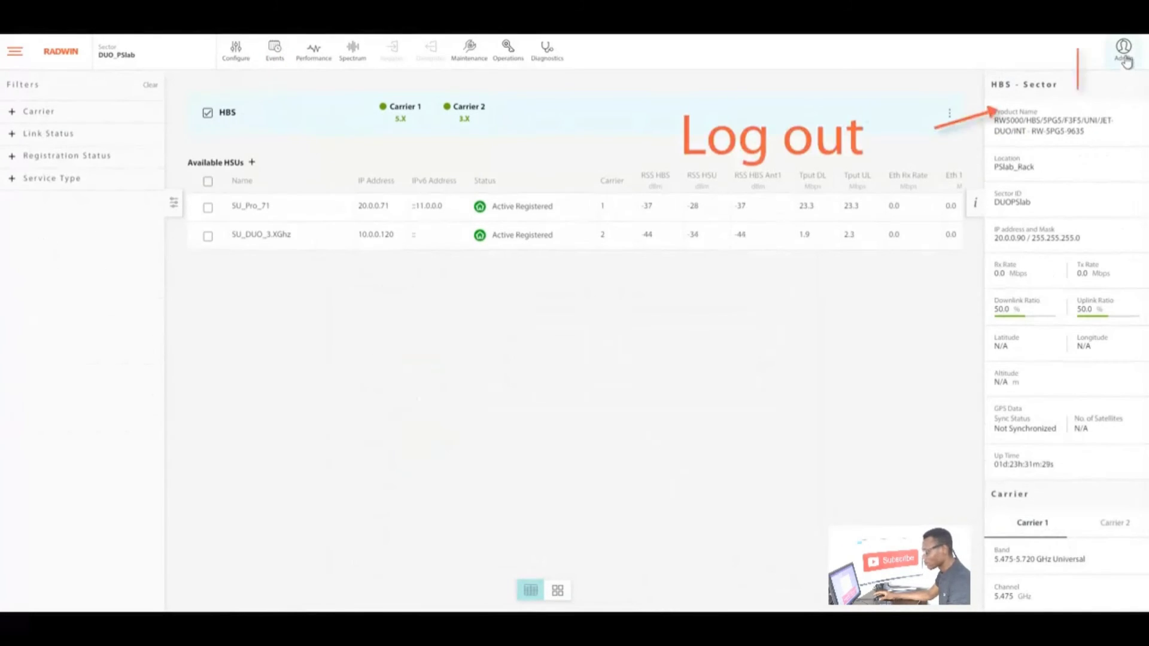
click(1123, 48)
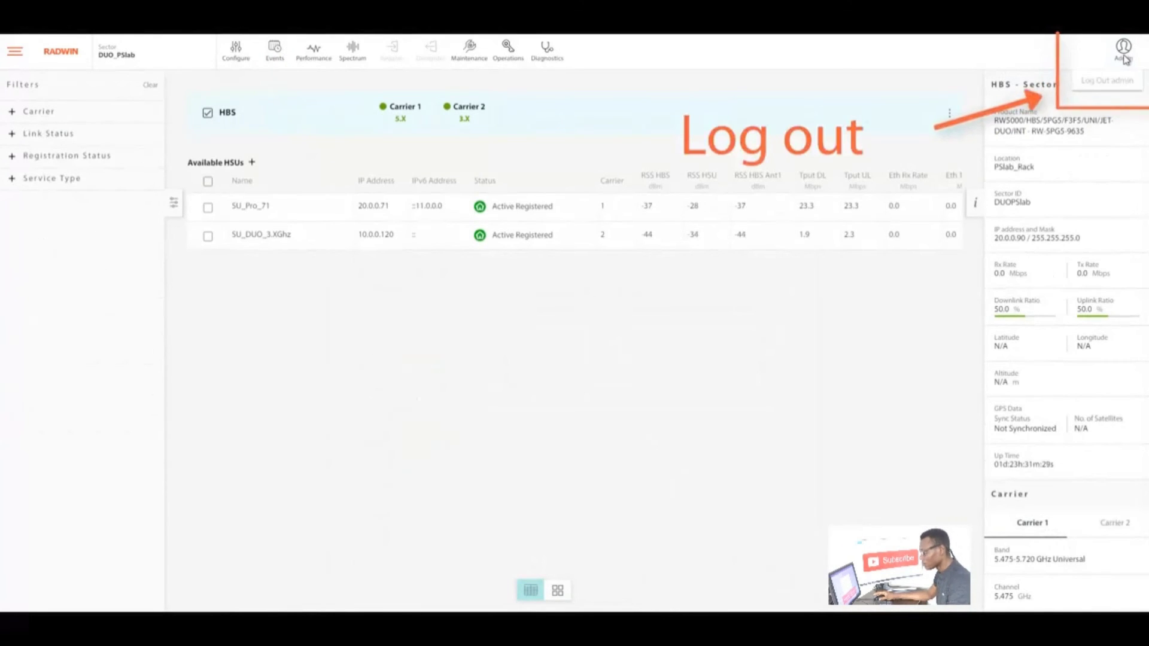
click(1116, 83)
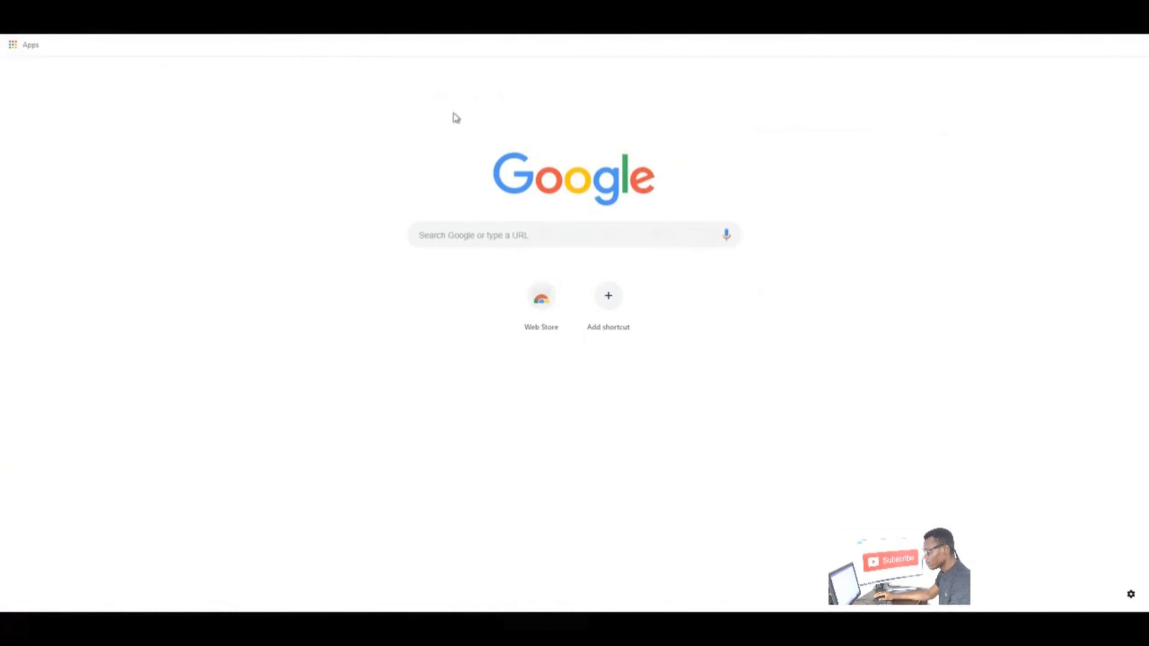
text(https://20.0.0.90)
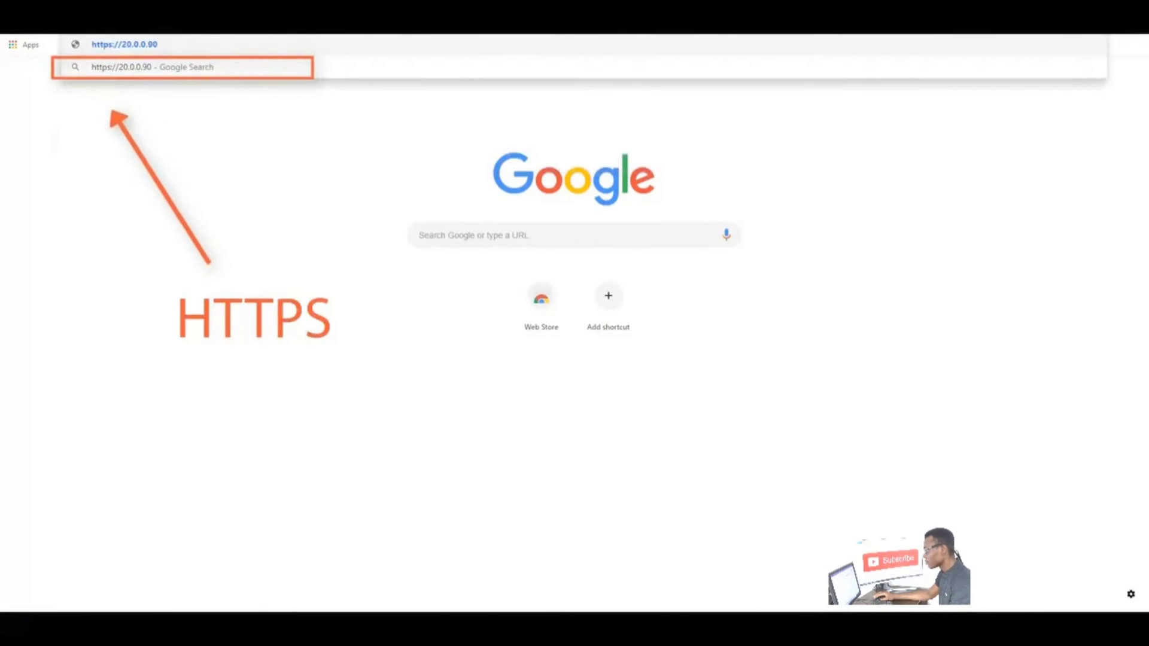
key(Return)
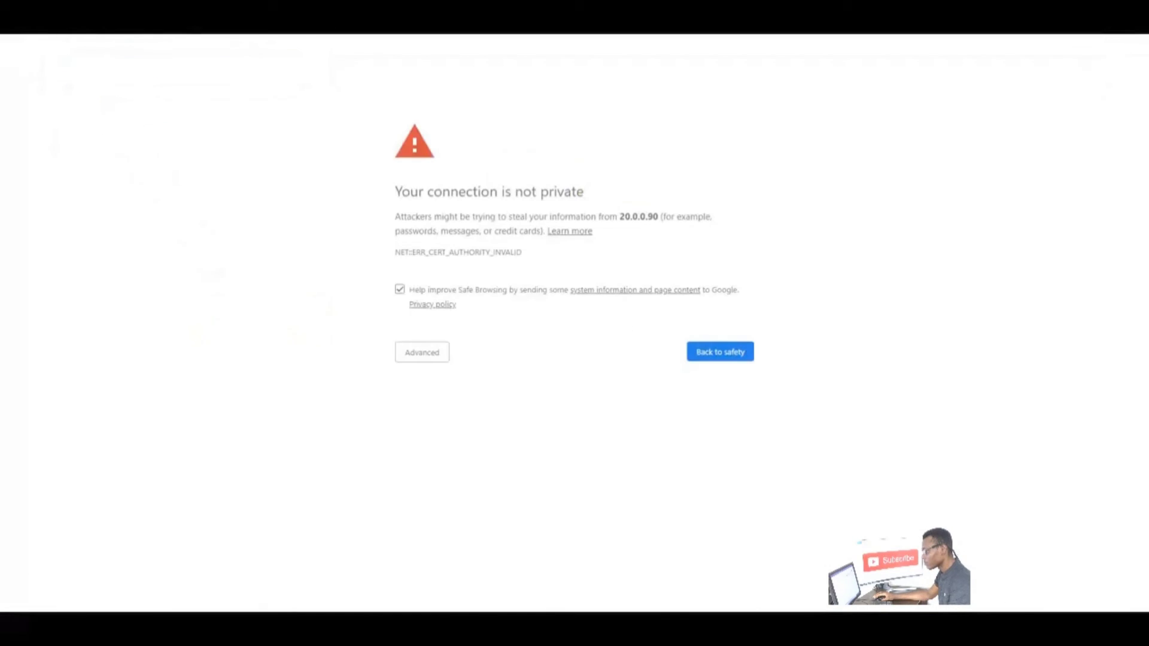
click(436, 357)
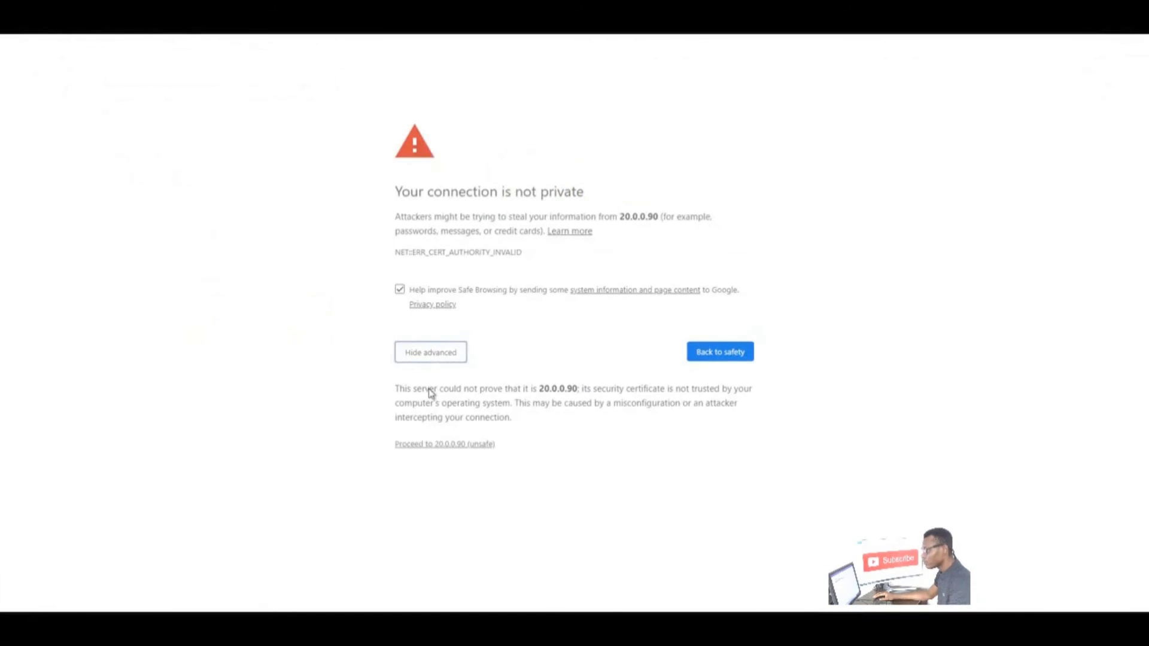
click(431, 445)
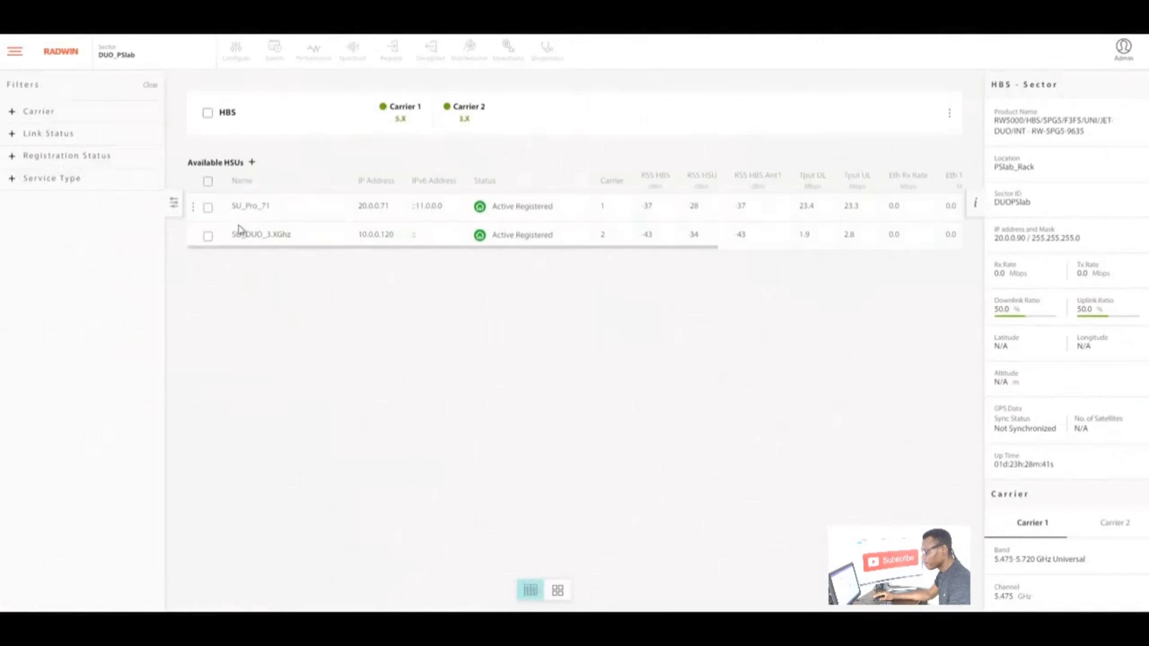
Step: Open the HBS configuration's Management Users list and start adding a new user
click(207, 114)
click(236, 51)
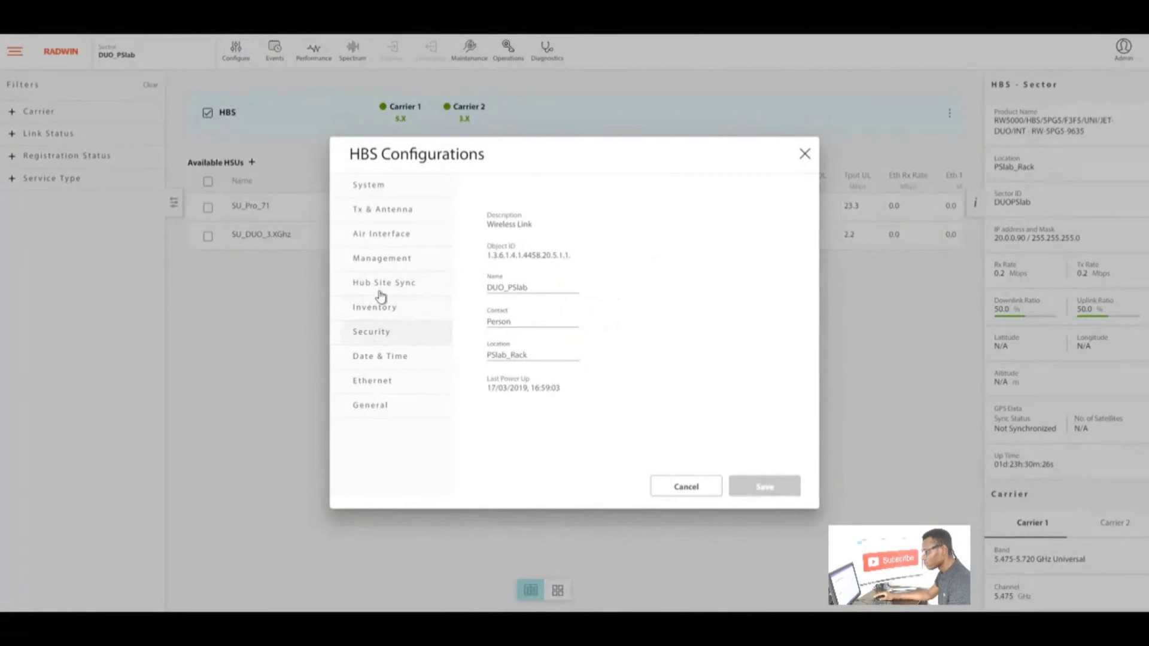
click(381, 257)
click(375, 368)
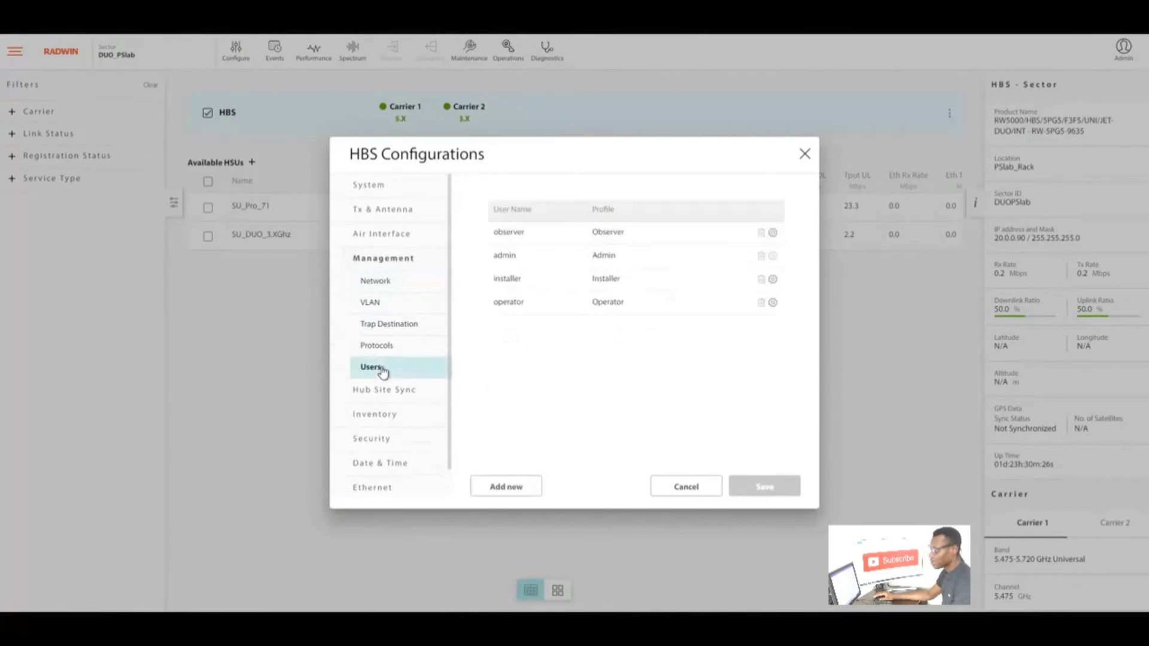
click(510, 484)
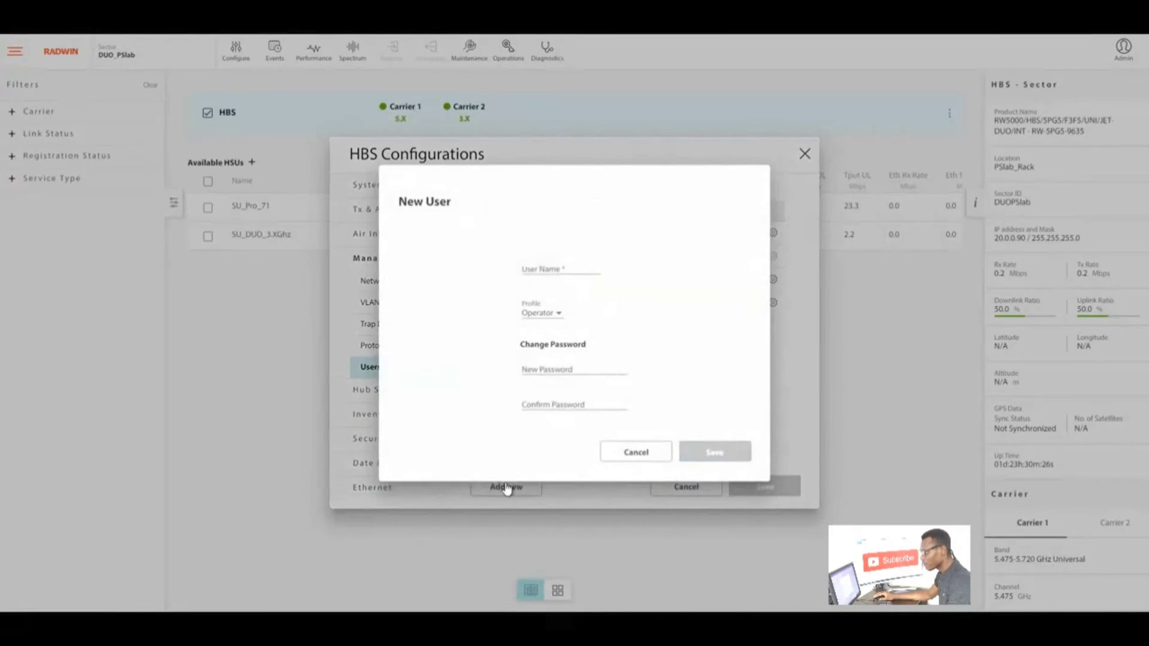
Step: Create user 'Test user' with the Installer profile, enter and confirm its password, and save
click(549, 268)
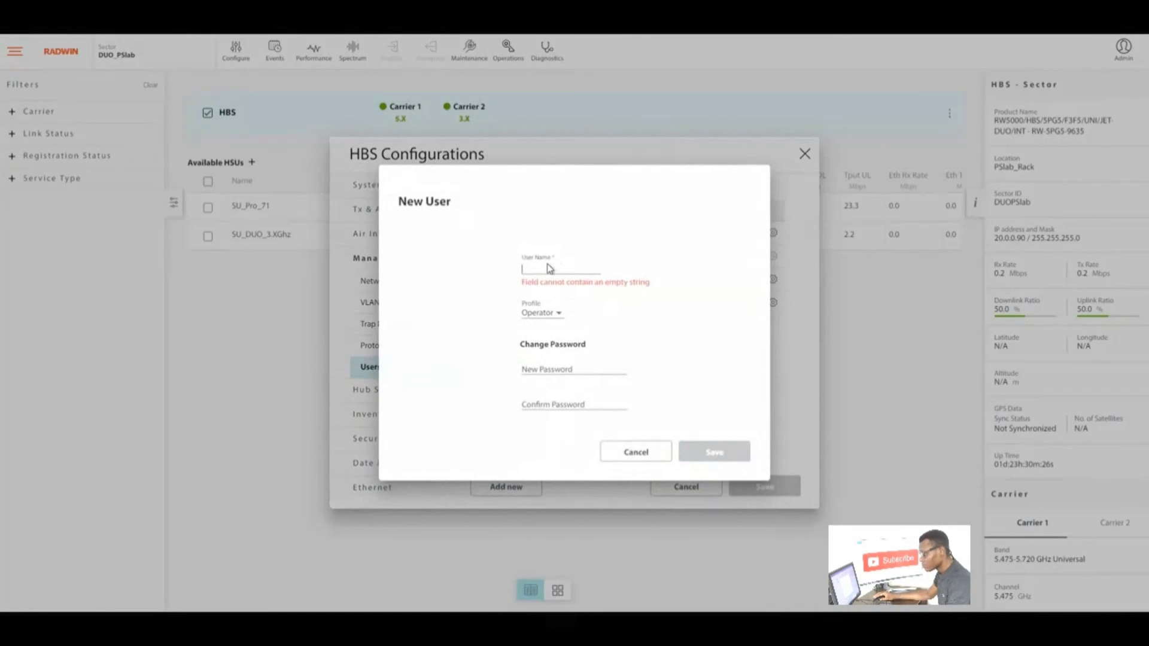
text(Test)
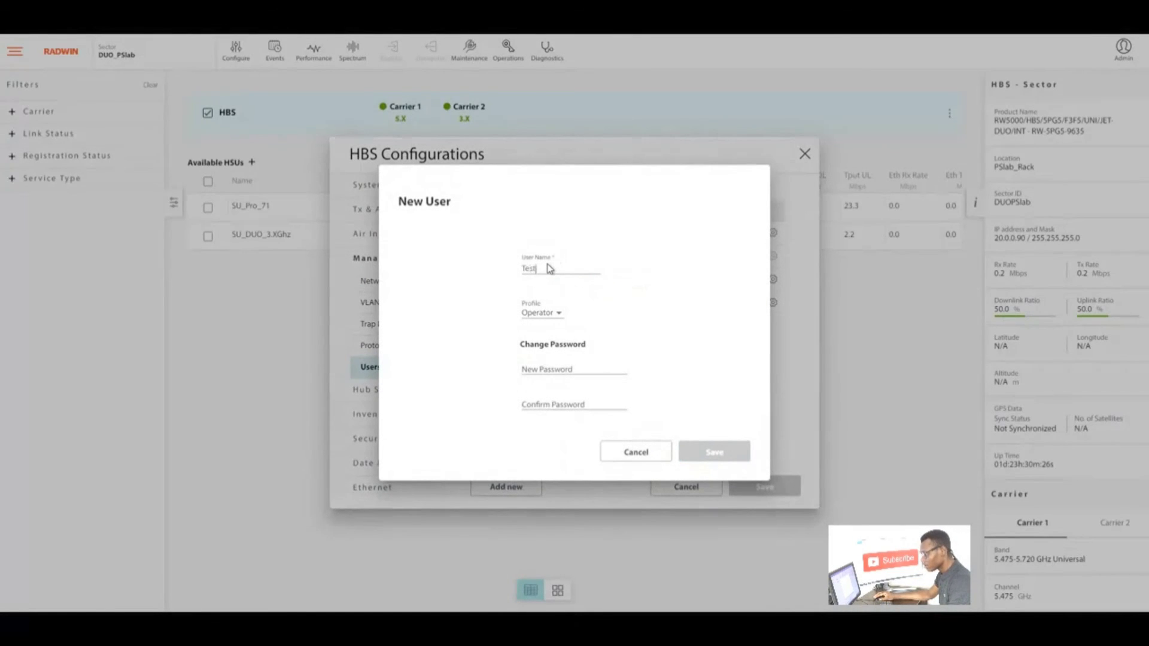
text( user)
click(548, 318)
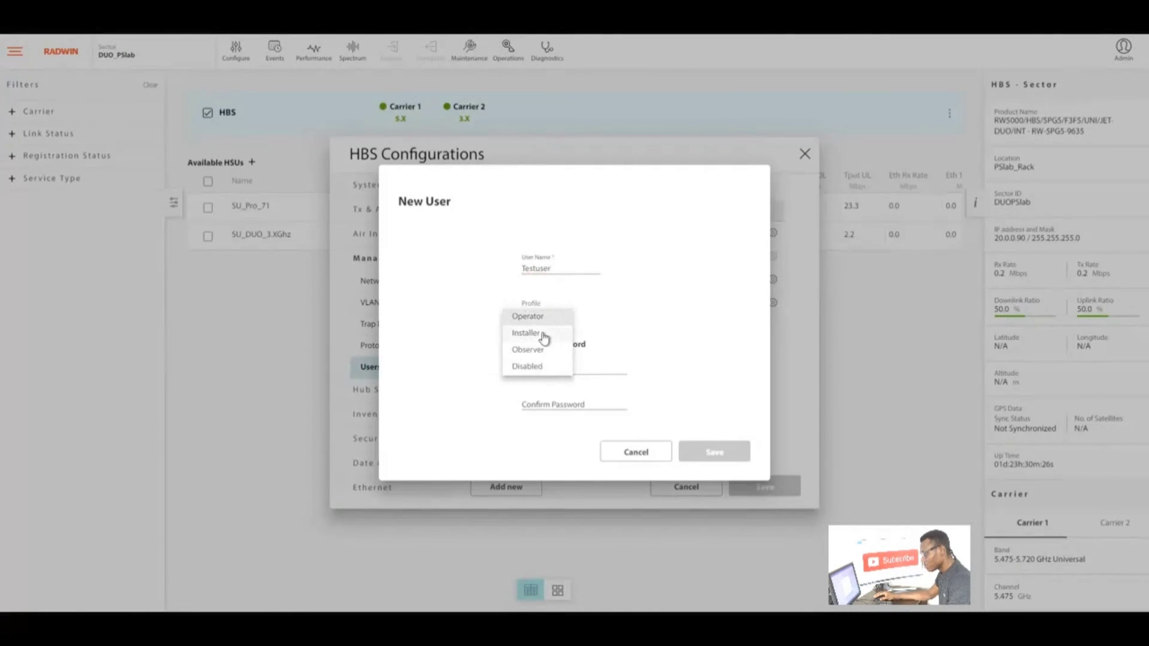
click(544, 334)
click(572, 368)
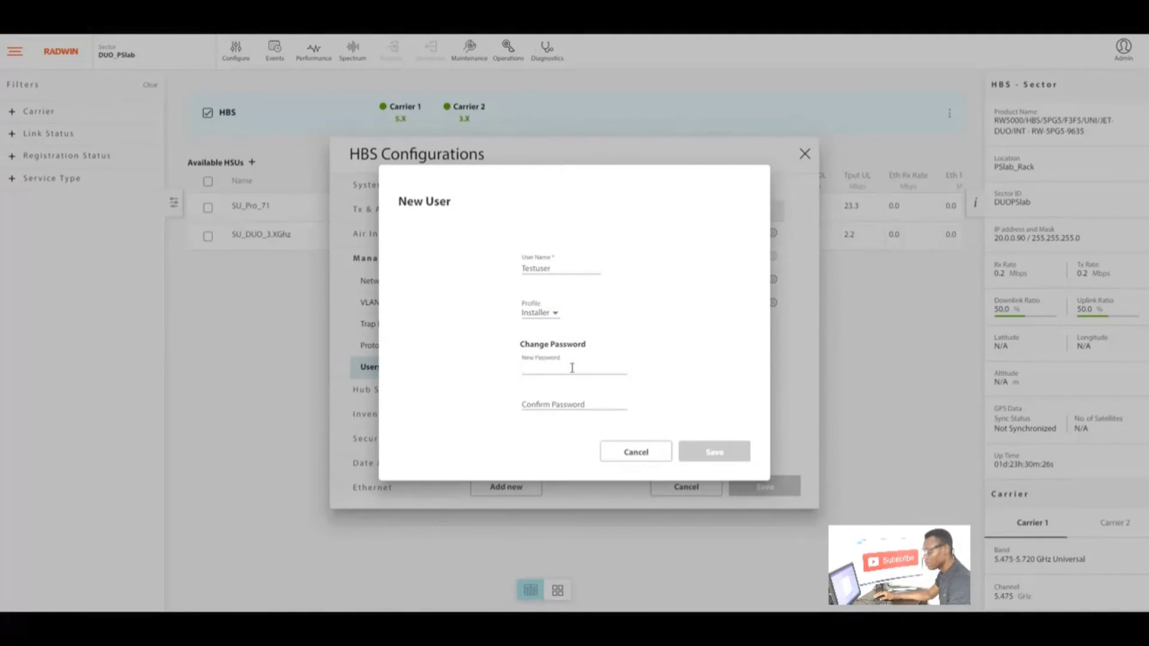
text(•••)
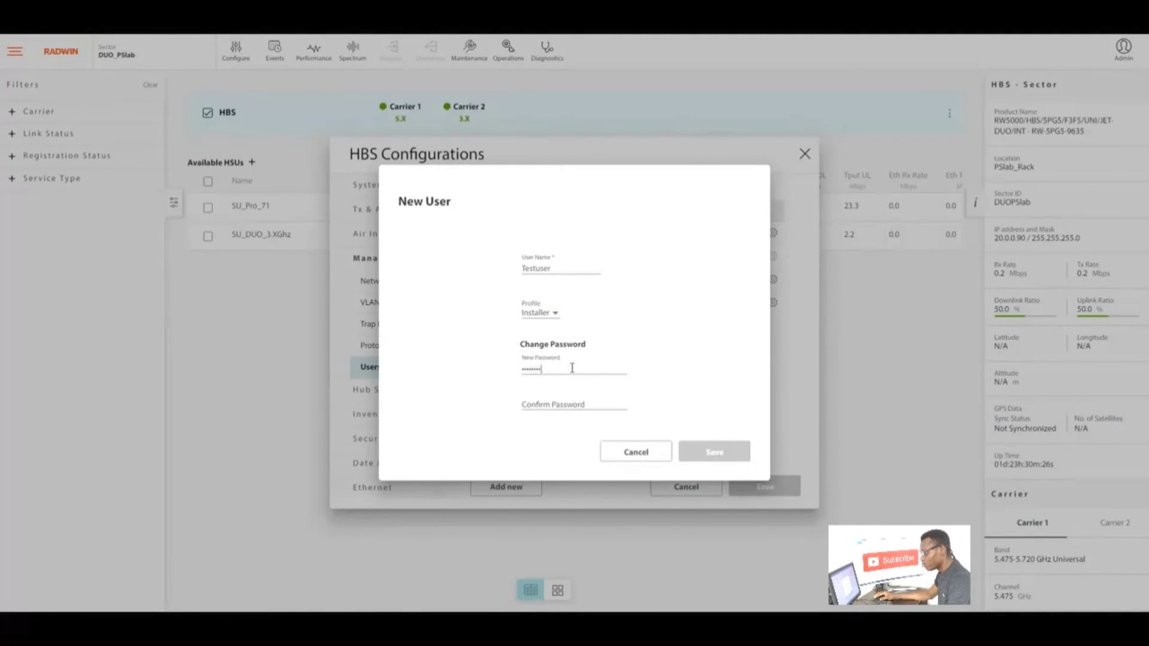
click(570, 404)
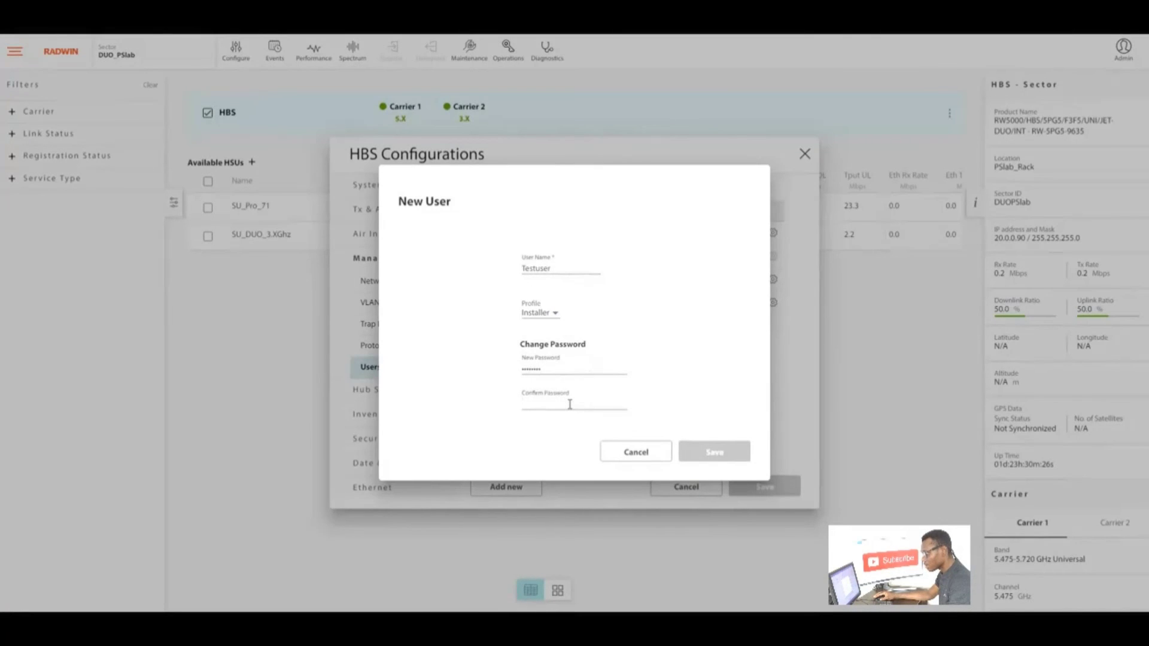
text(•••••••••)
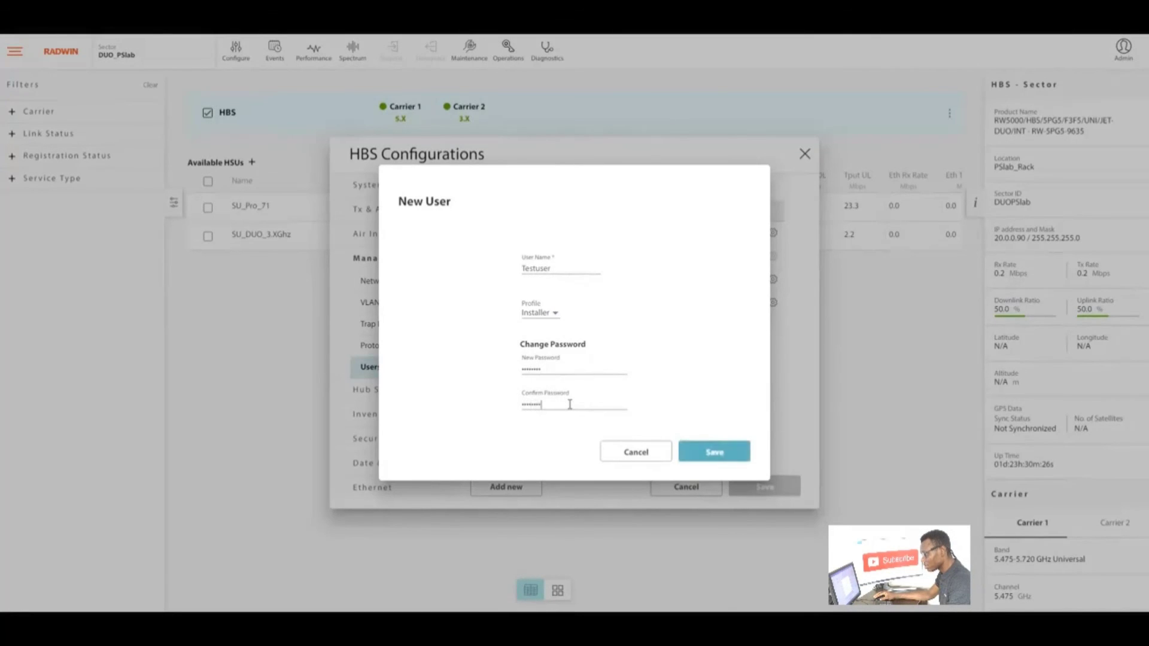
click(686, 454)
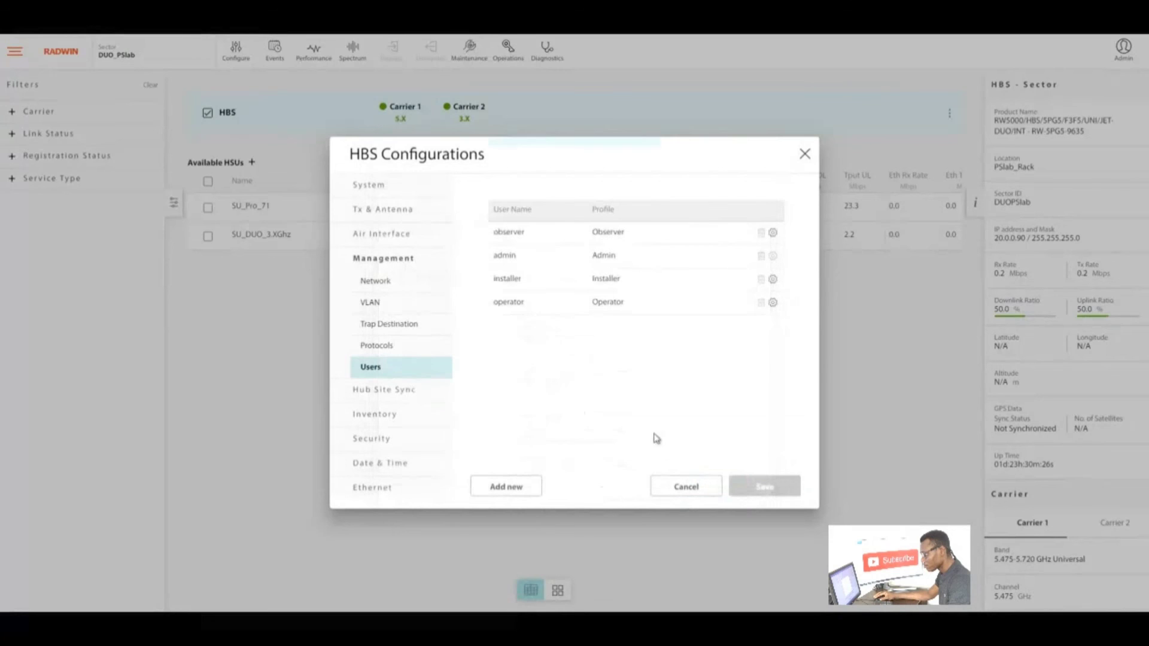